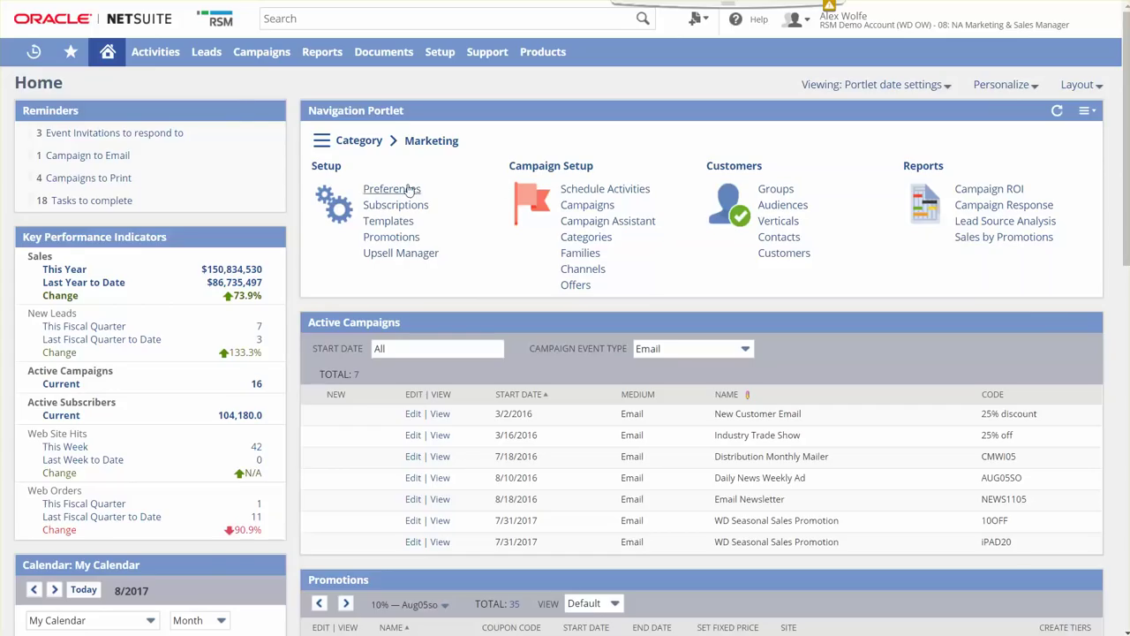
Open the recently viewed iPad Cover Campaign and review its iPad Accessories Promotion email template down to the message body.
{"action": "mouse_move", "coordinate": [35, 54]}
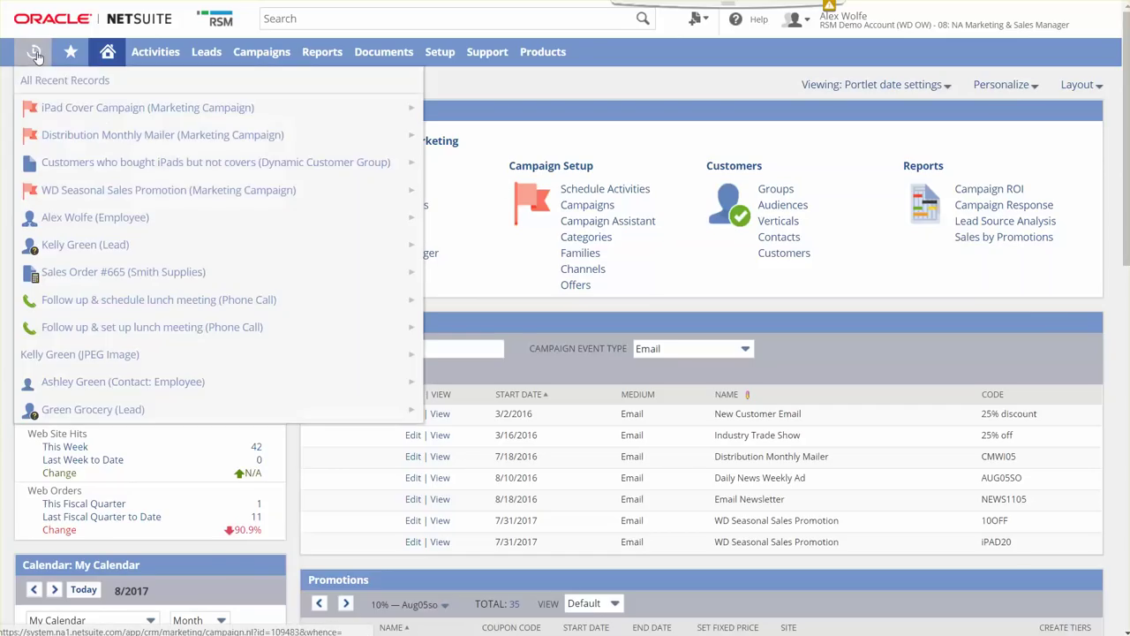
{"action": "left_click", "coordinate": [55, 107]}
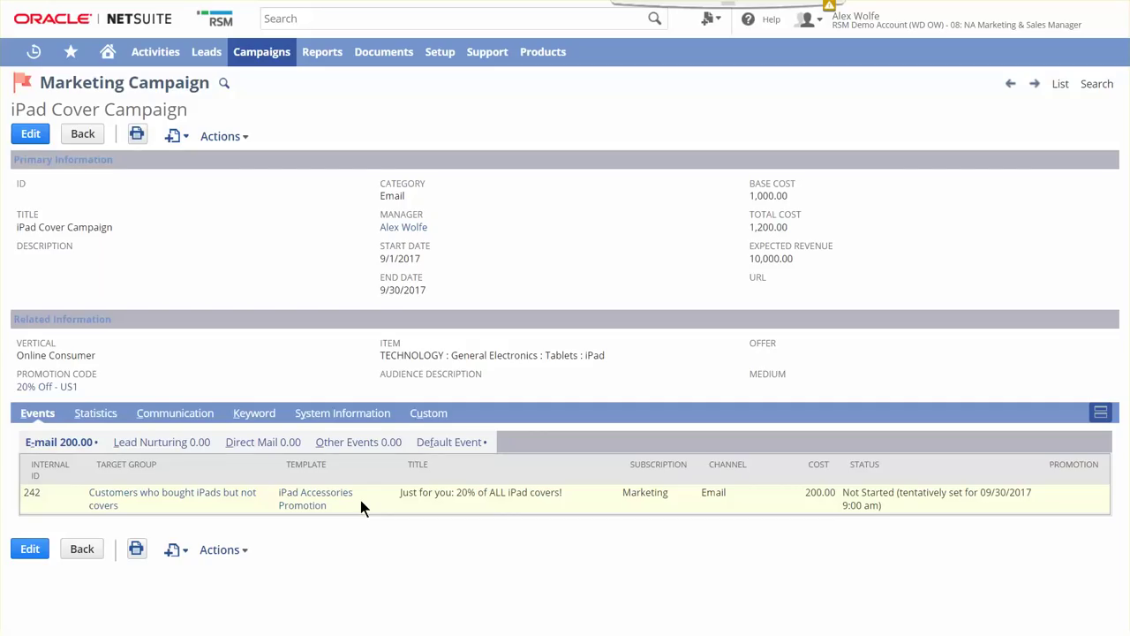
{"action": "left_click", "coordinate": [316, 498]}
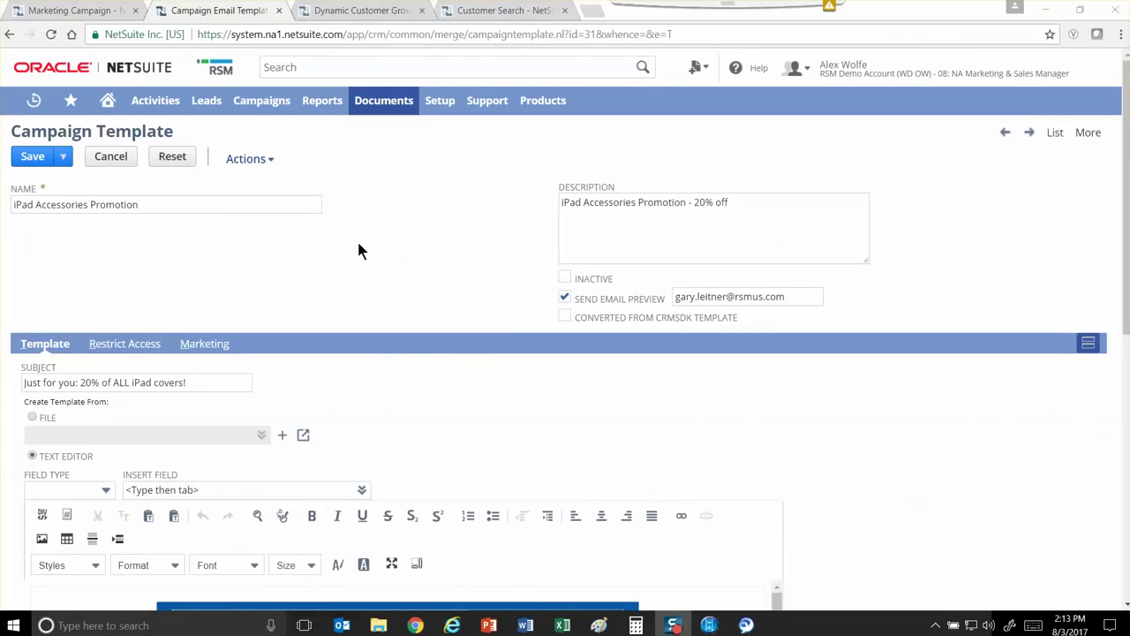
{"action": "scroll", "coordinate": [359, 247], "scroll_direction": "down", "scroll_amount": 2}
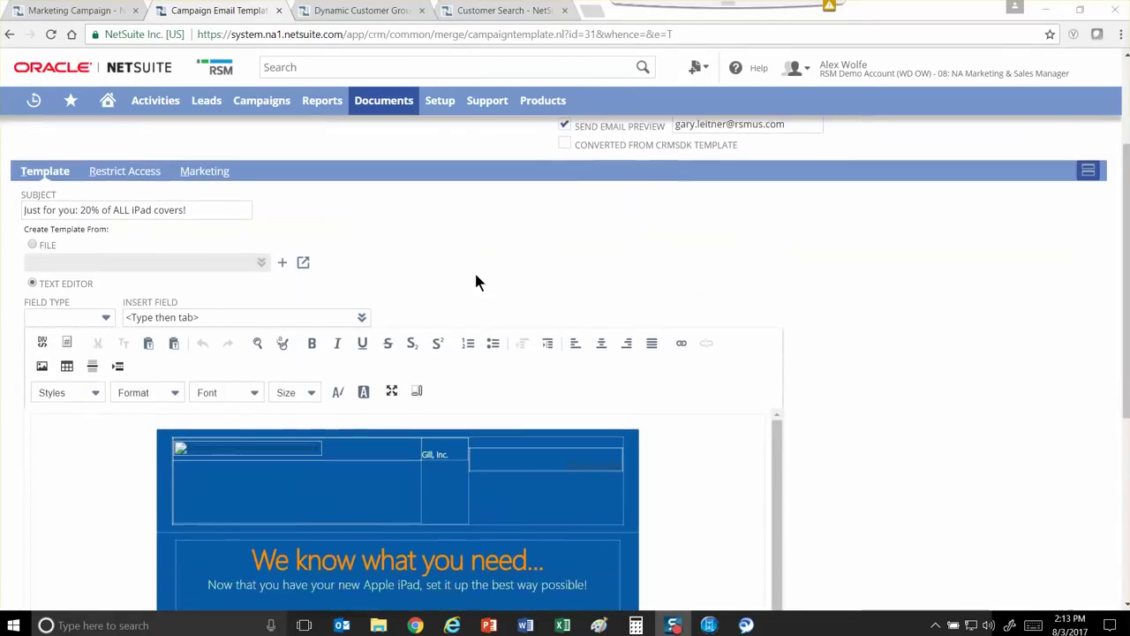
{"action": "scroll", "coordinate": [558, 320], "scroll_direction": "down", "scroll_amount": 1}
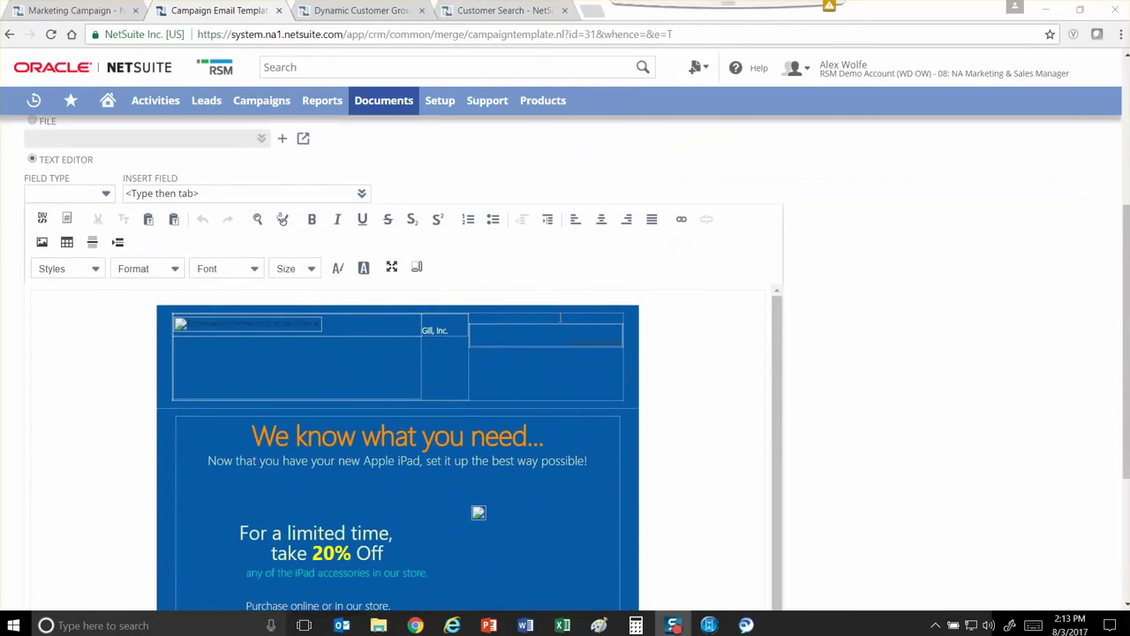
{"action": "scroll", "coordinate": [560, 318], "scroll_direction": "down", "scroll_amount": 2}
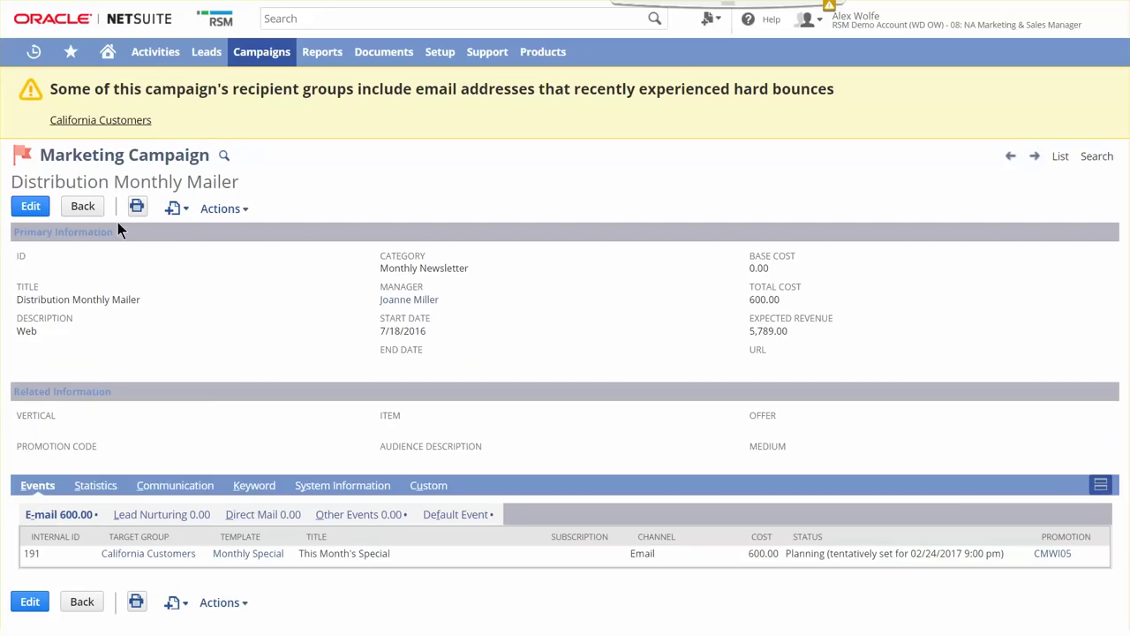
Review the Distribution Monthly Mailer campaign's statistics, including its revenue figures and event responses.
{"action": "left_click", "coordinate": [96, 483]}
{"action": "scroll", "coordinate": [309, 400], "scroll_direction": "down", "scroll_amount": 1}
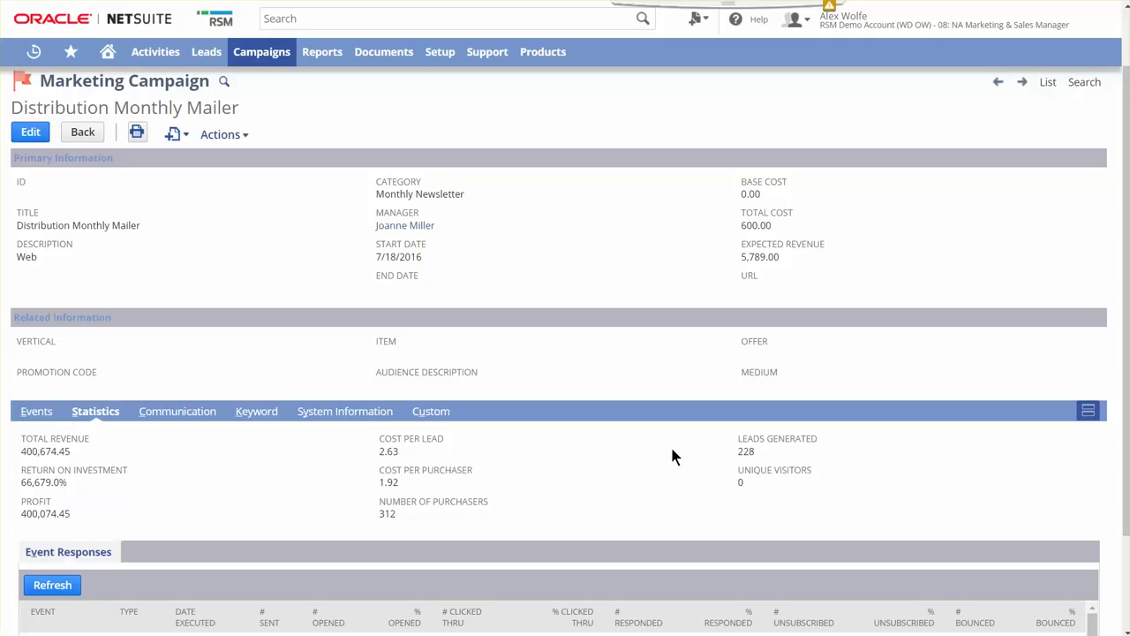
{"action": "scroll", "coordinate": [672, 455], "scroll_direction": "down", "scroll_amount": 3}
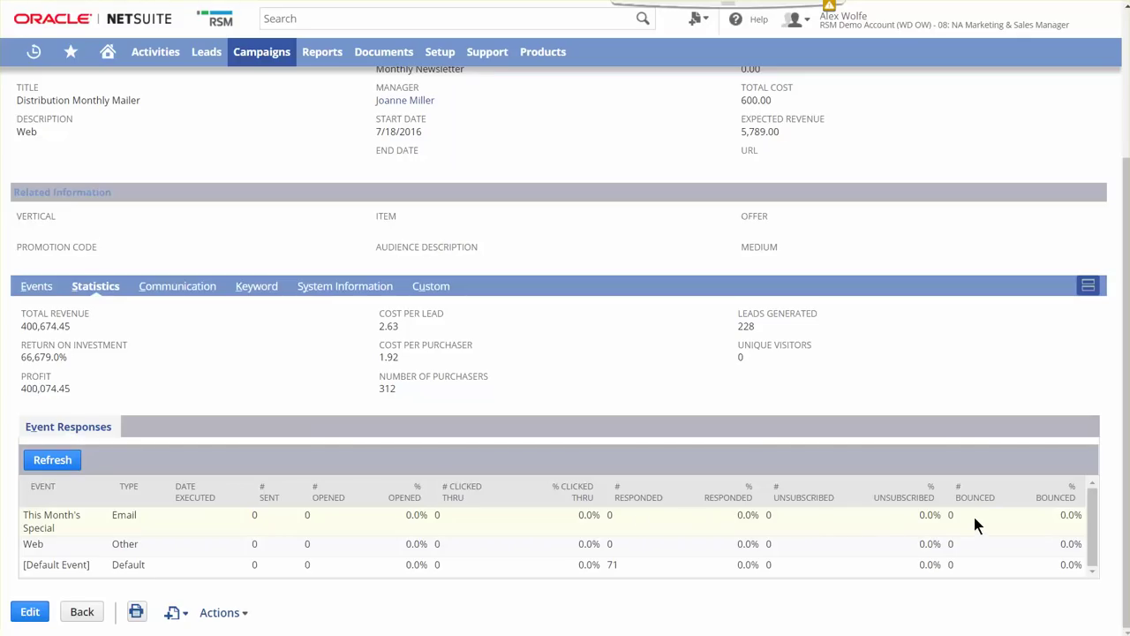
{"action": "scroll", "coordinate": [549, 373], "scroll_direction": "up", "scroll_amount": 2}
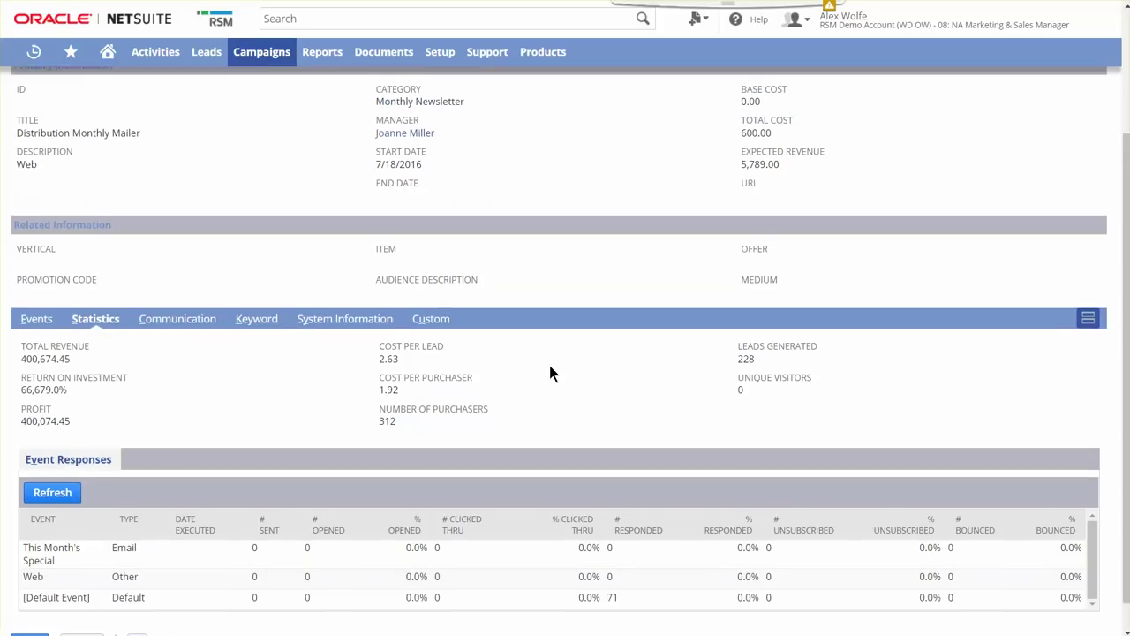
{"action": "scroll", "coordinate": [549, 373], "scroll_direction": "up", "scroll_amount": 2}
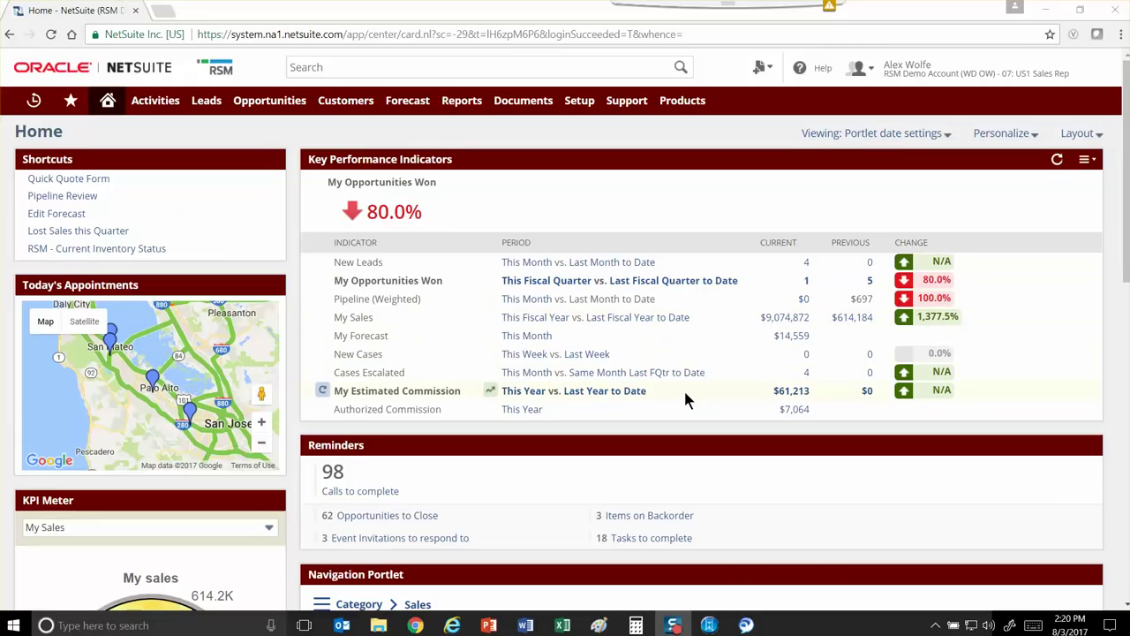
Set the date of the "Thank you for your time" phone call on the home dashboard to 8/3/2017.
{"action": "scroll", "coordinate": [685, 394], "scroll_direction": "down", "scroll_amount": 3}
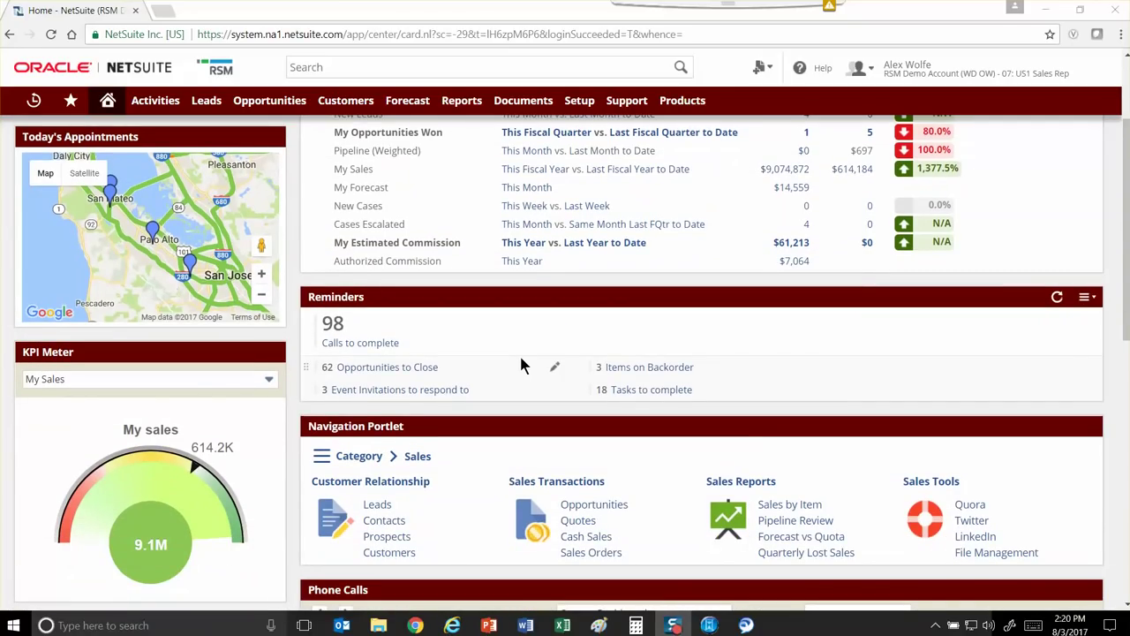
{"action": "scroll", "coordinate": [521, 365], "scroll_direction": "down", "scroll_amount": 7}
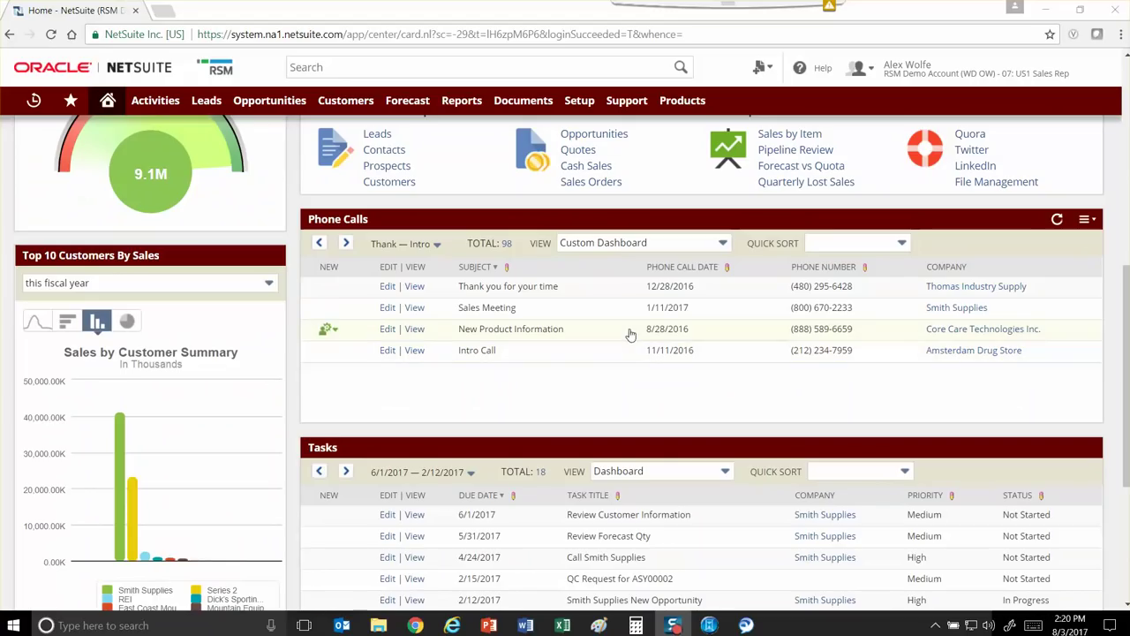
{"action": "left_click", "coordinate": [684, 295]}
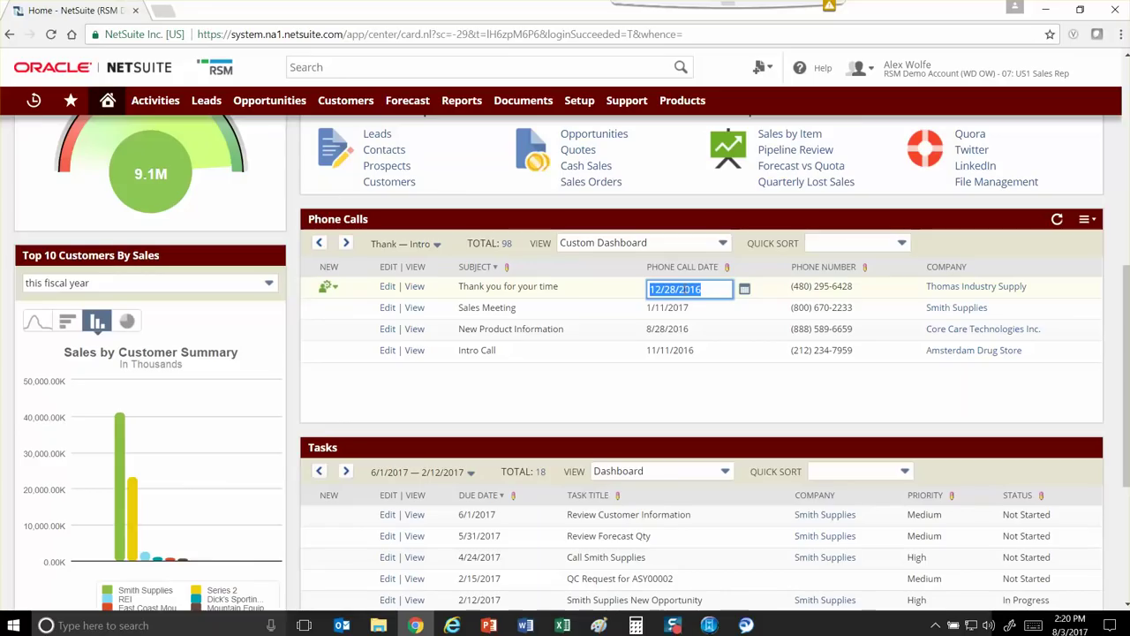
{"action": "type", "text": "8/3/2017"}
{"action": "key", "text": "Tab"}
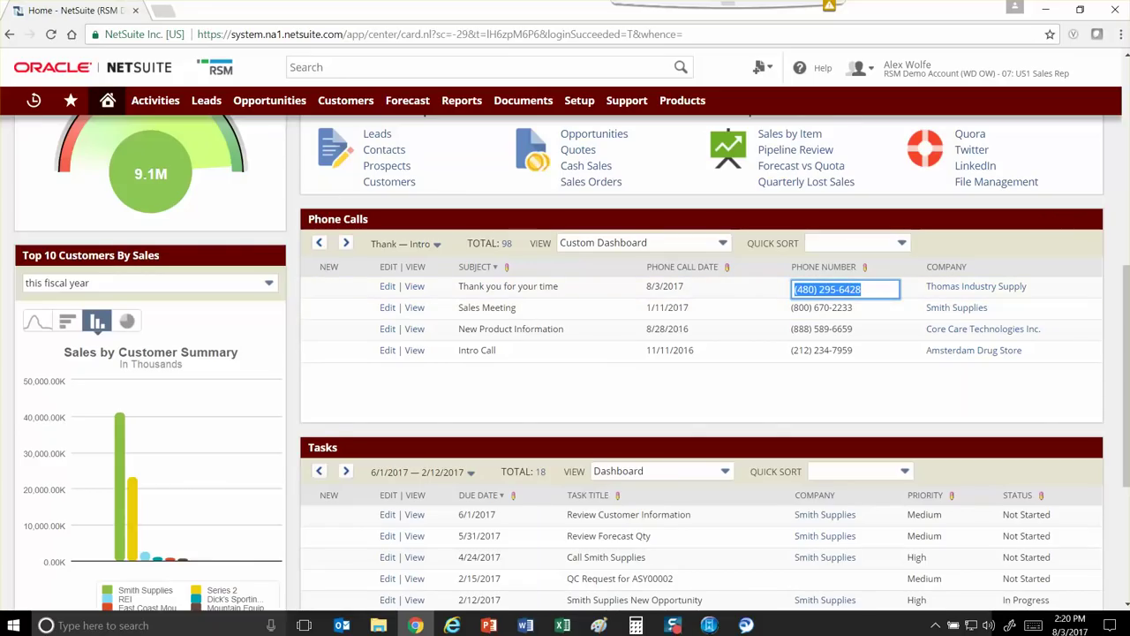
Examine the home dashboard's indicators, reminders and tasks, and the expiring Thomas Industry Supply entry among the open estimates.
{"action": "scroll", "coordinate": [426, 298], "scroll_direction": "up", "scroll_amount": 3}
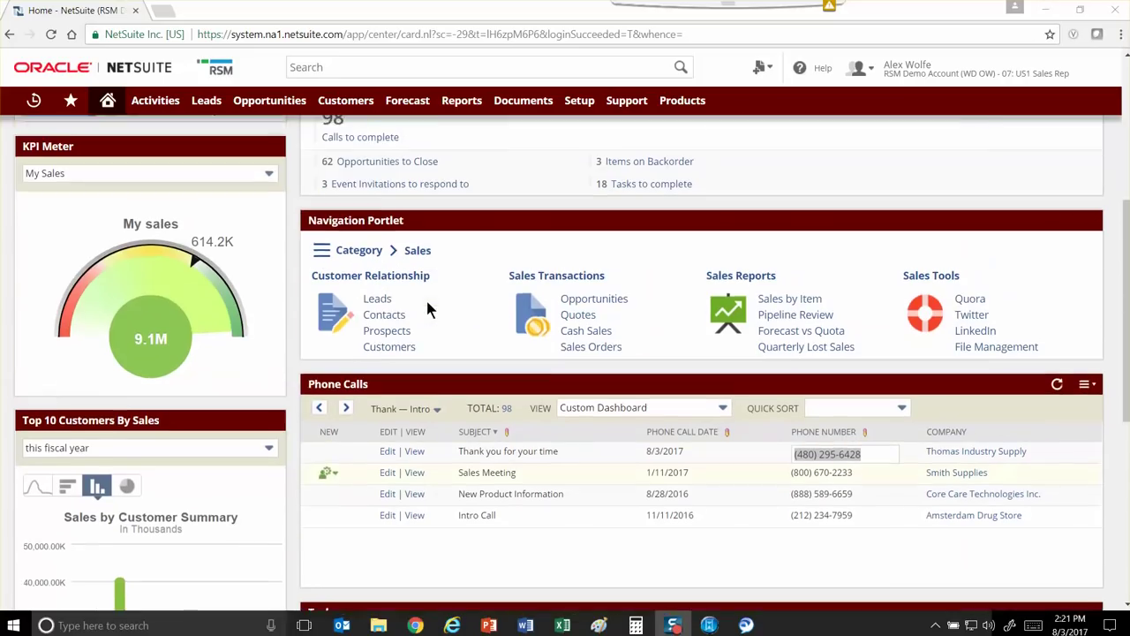
{"action": "scroll", "coordinate": [398, 338], "scroll_direction": "up", "scroll_amount": 3}
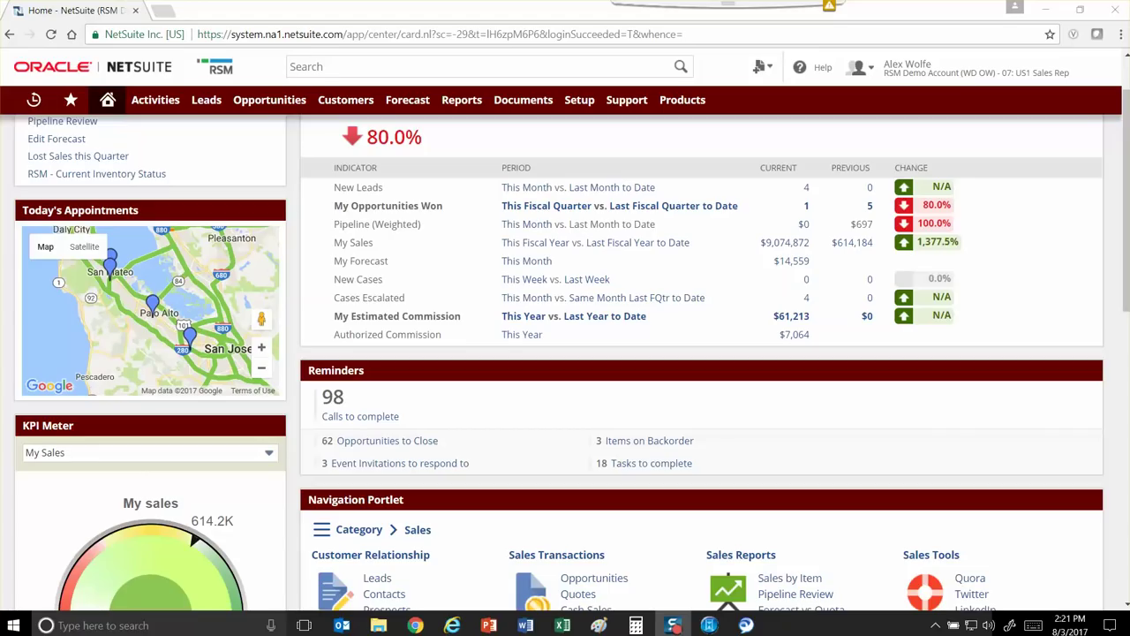
{"action": "scroll", "coordinate": [715, 342], "scroll_direction": "down", "scroll_amount": 1}
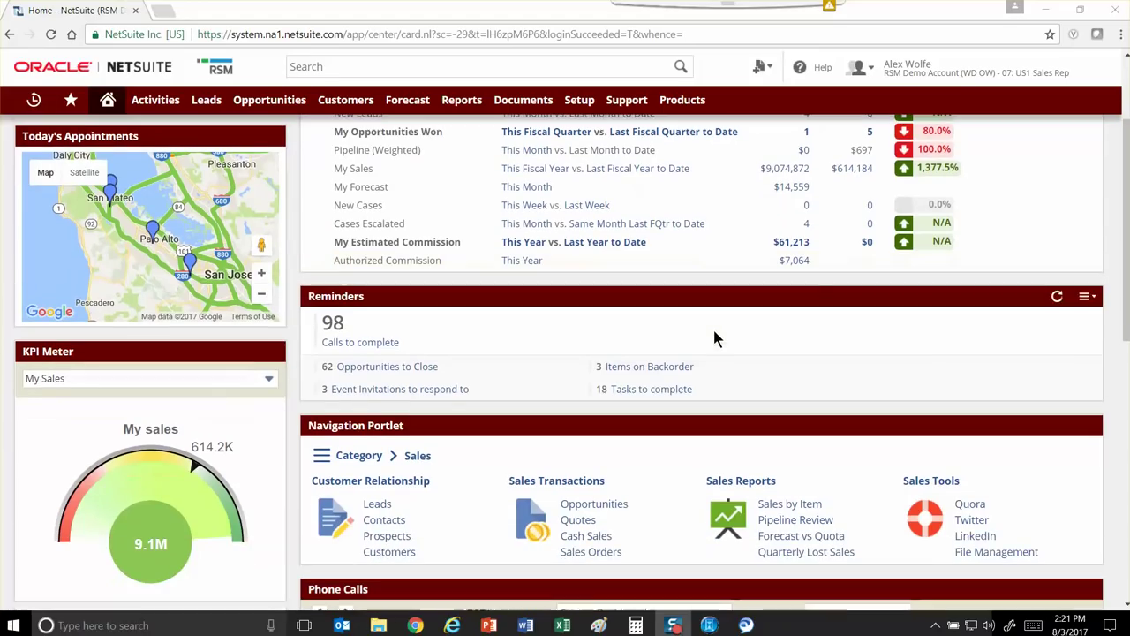
{"action": "scroll", "coordinate": [715, 345], "scroll_direction": "down", "scroll_amount": 1}
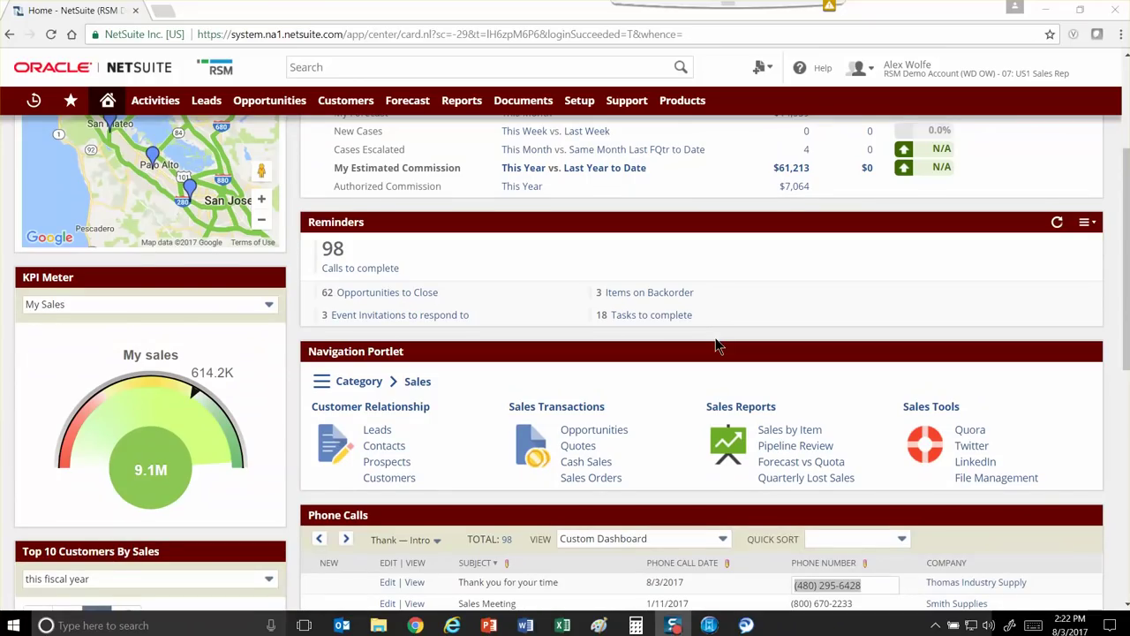
{"action": "scroll", "coordinate": [717, 345], "scroll_direction": "down", "scroll_amount": 8}
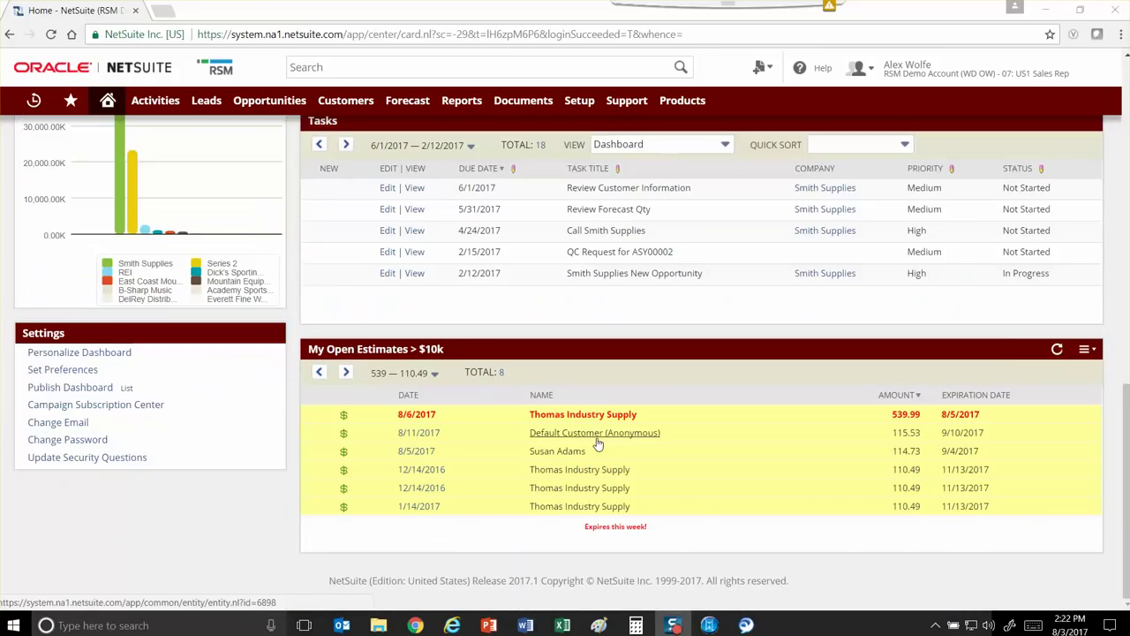
{"action": "mouse_move", "coordinate": [598, 444]}
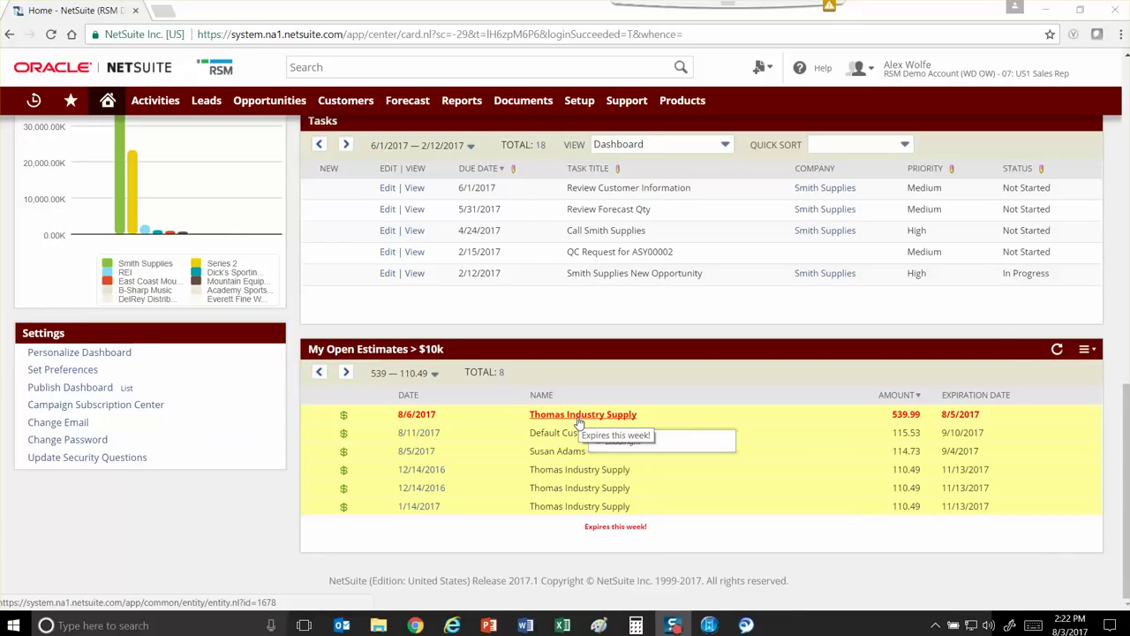
{"action": "mouse_move", "coordinate": [580, 424]}
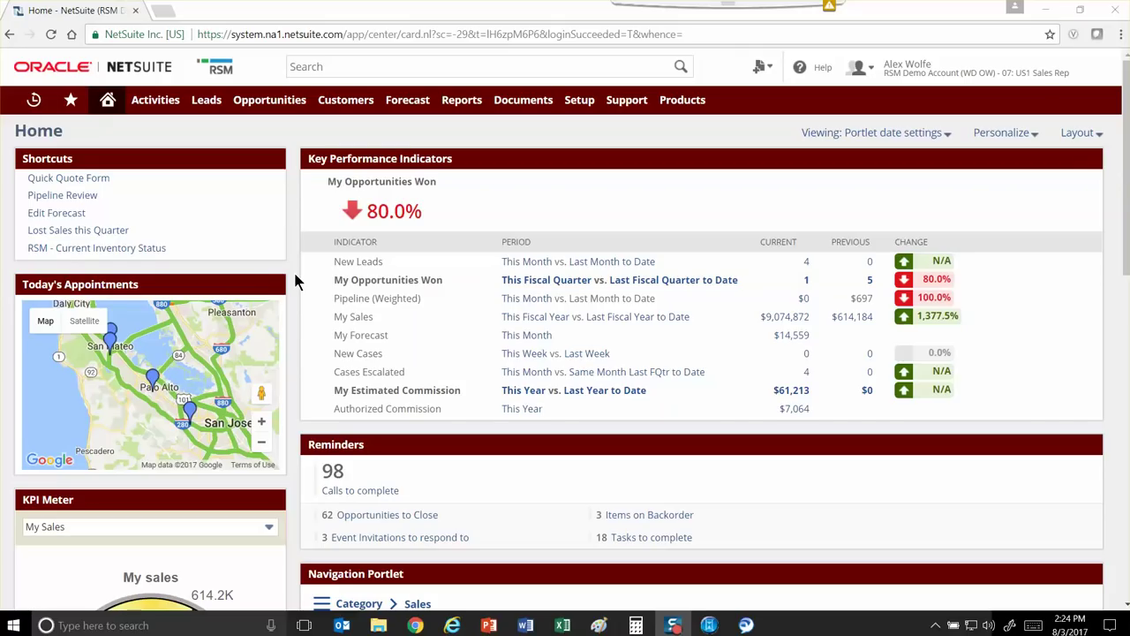
View the RSM - Current Inventory Status report and return to the home dashboard.
{"action": "left_click", "coordinate": [156, 250]}
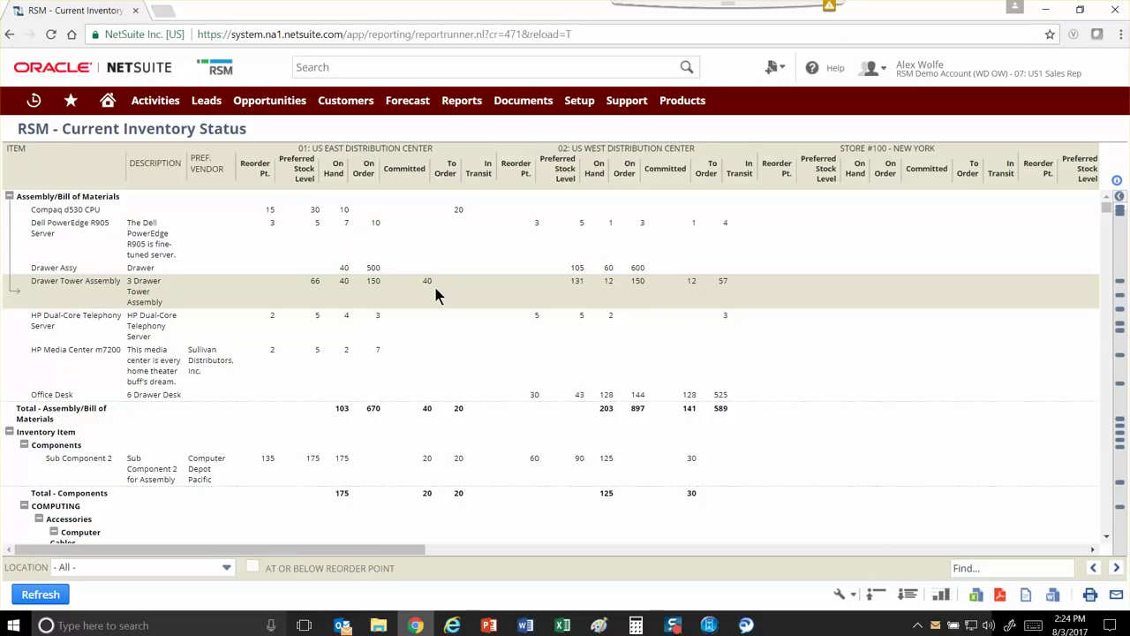
{"action": "left_click", "coordinate": [108, 100]}
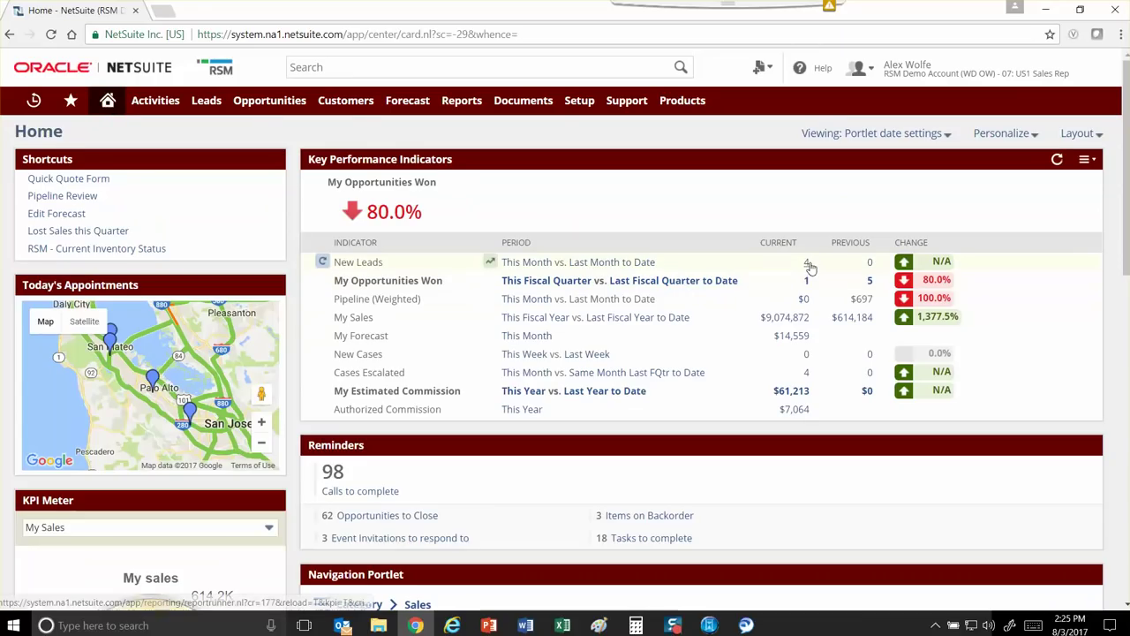
Drill down from the current My Sales figure through Academy Sports & Outdoors to its 1/17/2017 invoice.
{"action": "left_click", "coordinate": [795, 320]}
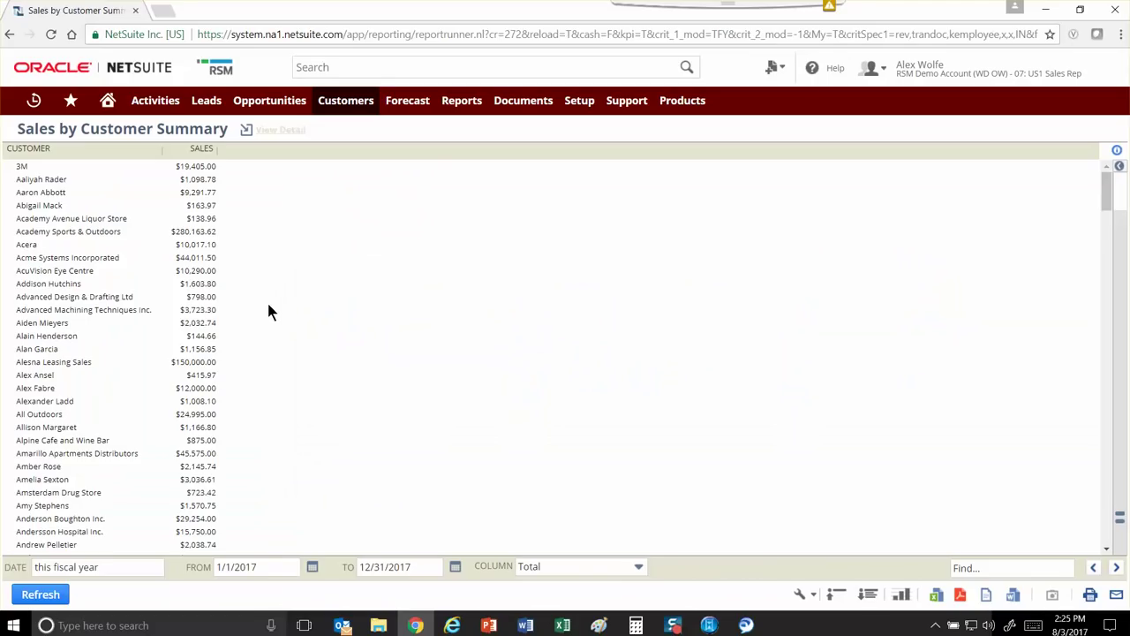
{"action": "left_click", "coordinate": [196, 232]}
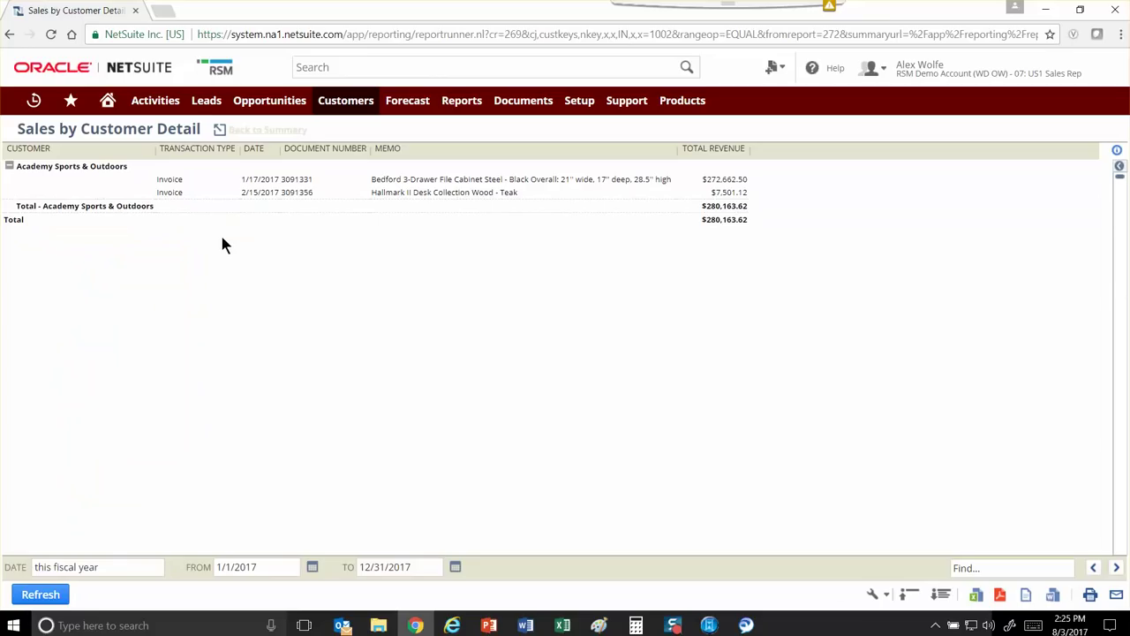
{"action": "left_click", "coordinate": [172, 182]}
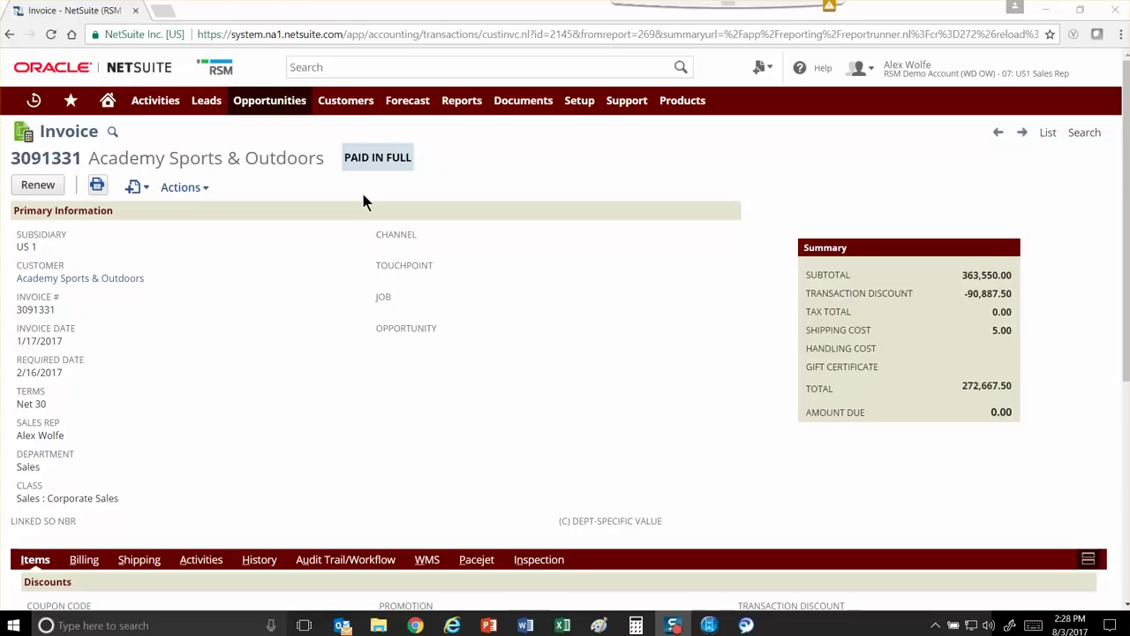
Examine the Customers dashboard's partially fulfilled sales orders, overdue invoices and customers with open cases.
{"action": "left_click", "coordinate": [342, 103]}
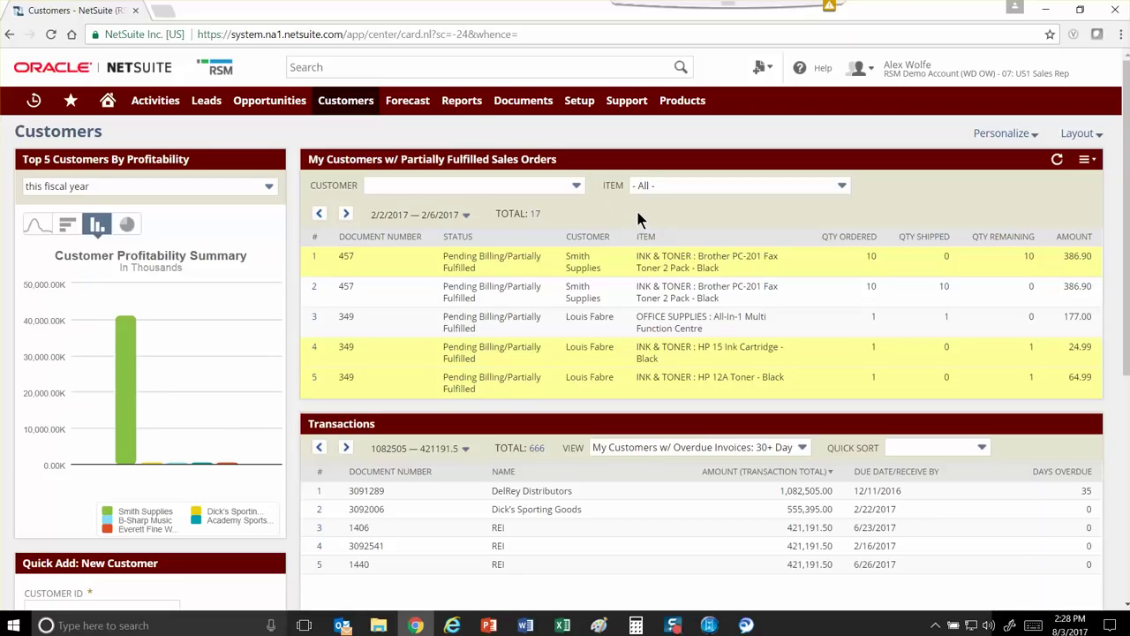
{"action": "scroll", "coordinate": [638, 212], "scroll_direction": "down", "scroll_amount": 2}
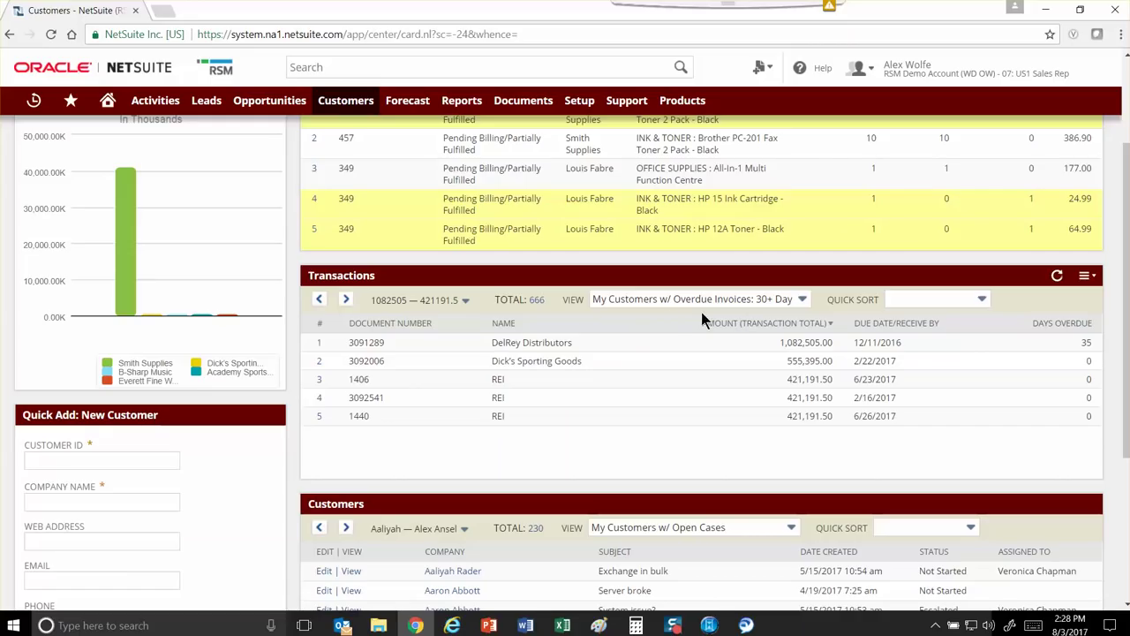
{"action": "scroll", "coordinate": [658, 354], "scroll_direction": "down", "scroll_amount": 1}
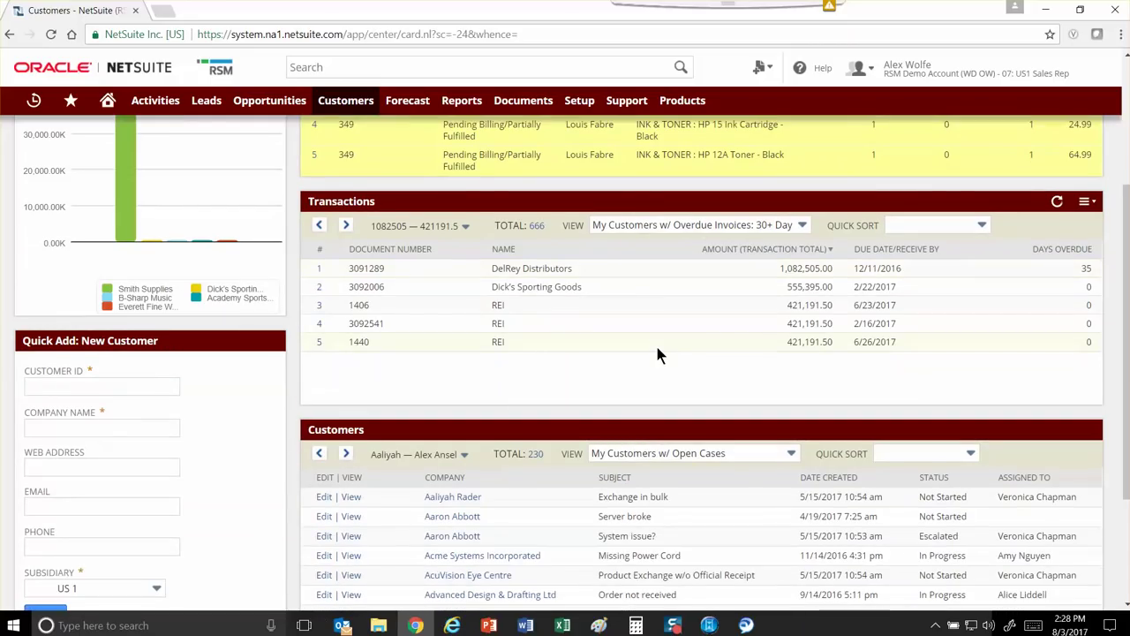
{"action": "scroll", "coordinate": [658, 354], "scroll_direction": "down", "scroll_amount": 2}
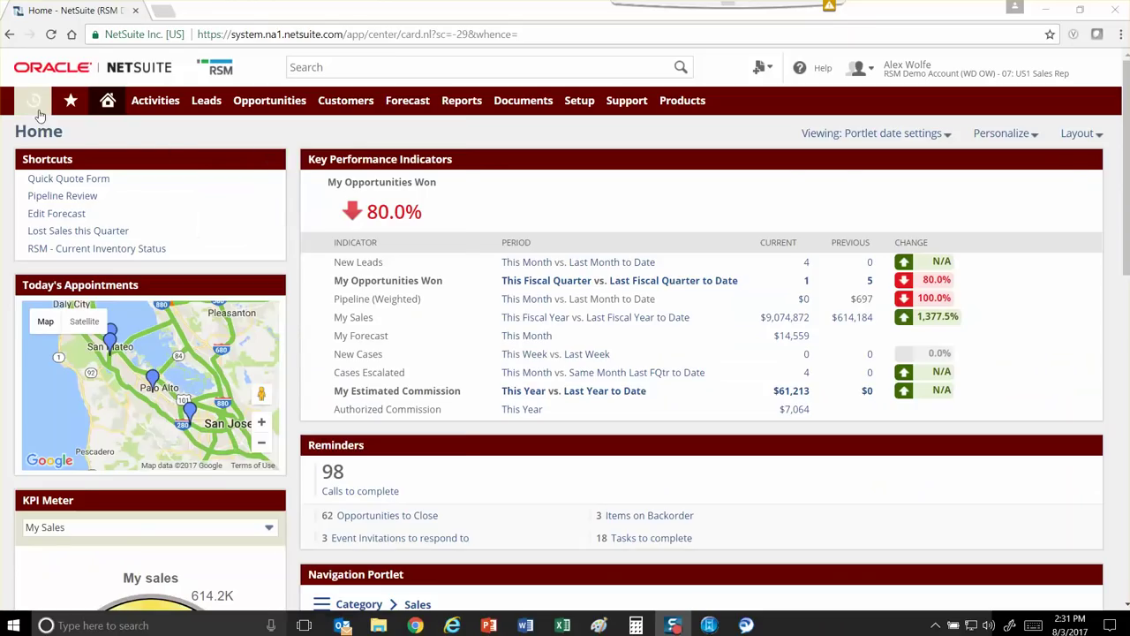
Open the recently viewed Schmidt Sporting Goods lead and show the activities logged under its communication details.
{"action": "mouse_move", "coordinate": [38, 113]}
{"action": "left_click", "coordinate": [59, 157]}
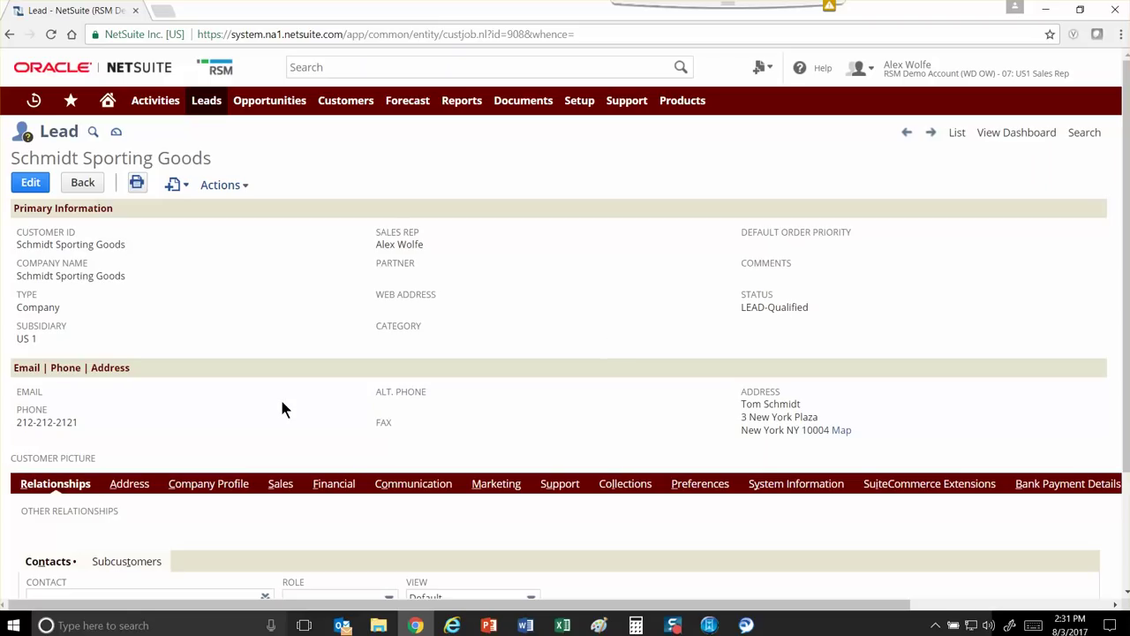
{"action": "scroll", "coordinate": [280, 402], "scroll_direction": "down", "scroll_amount": 1}
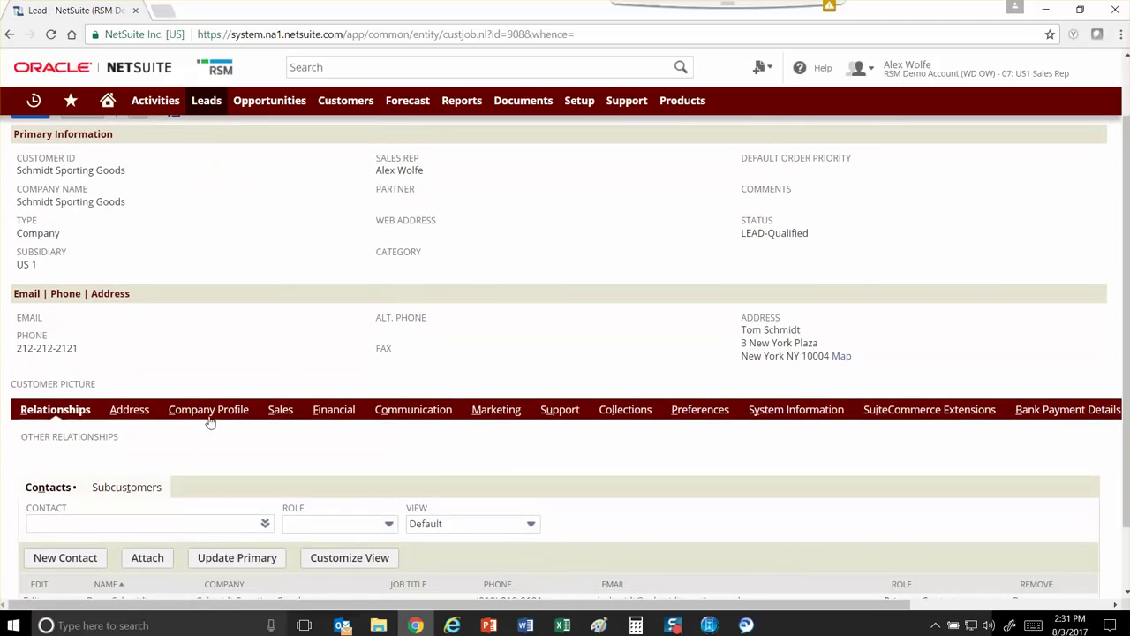
{"action": "left_click", "coordinate": [415, 409]}
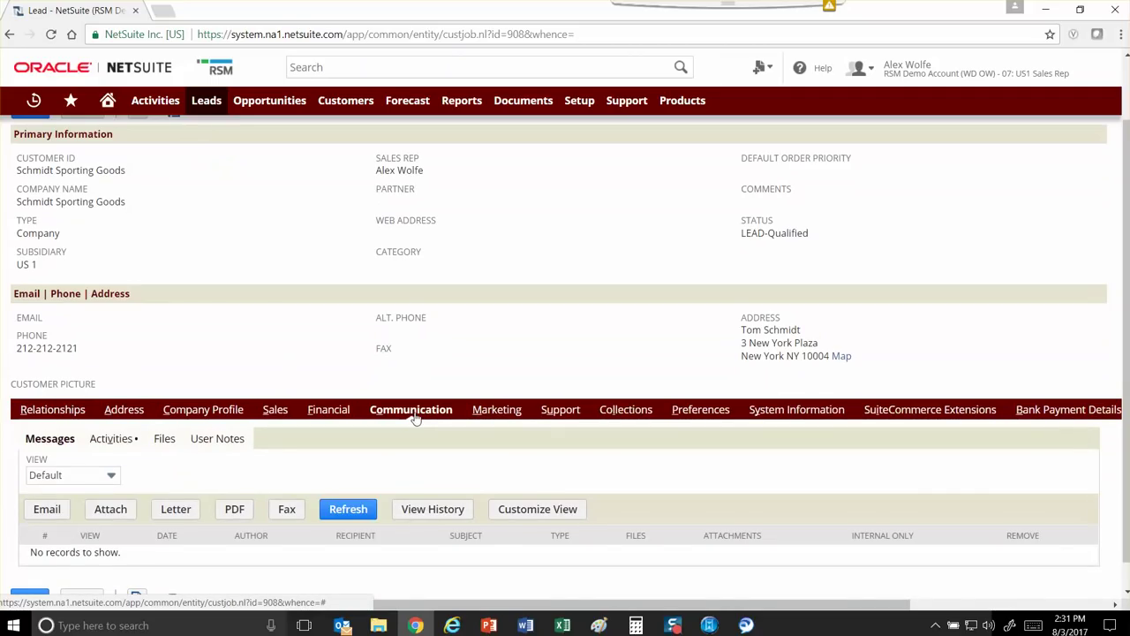
{"action": "scroll", "coordinate": [415, 419], "scroll_direction": "down", "scroll_amount": 1}
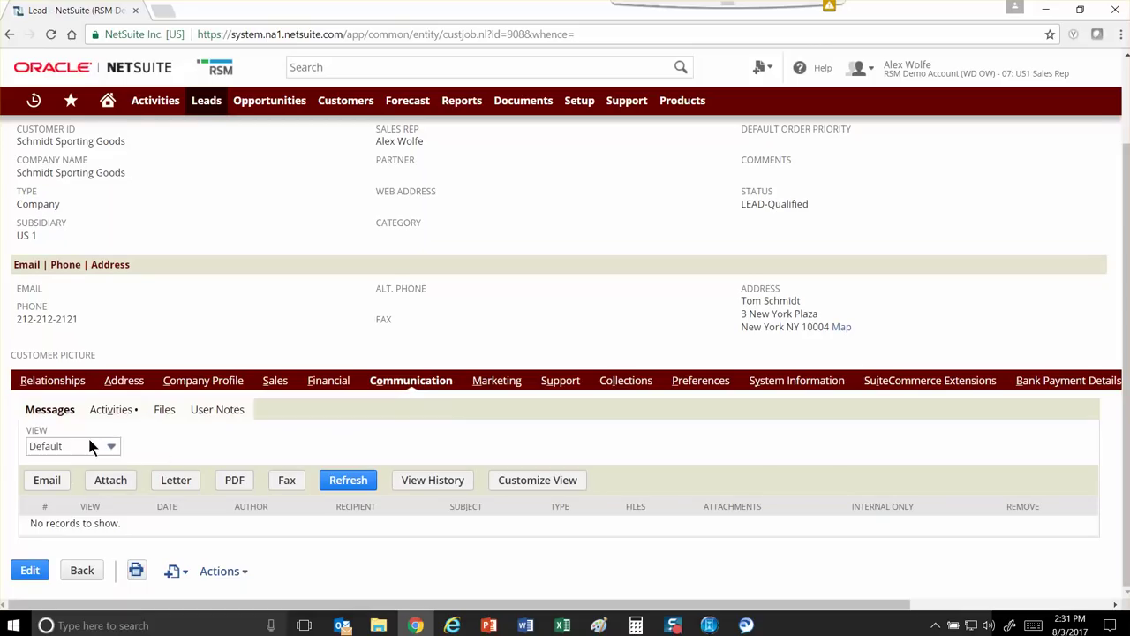
{"action": "left_click", "coordinate": [112, 410]}
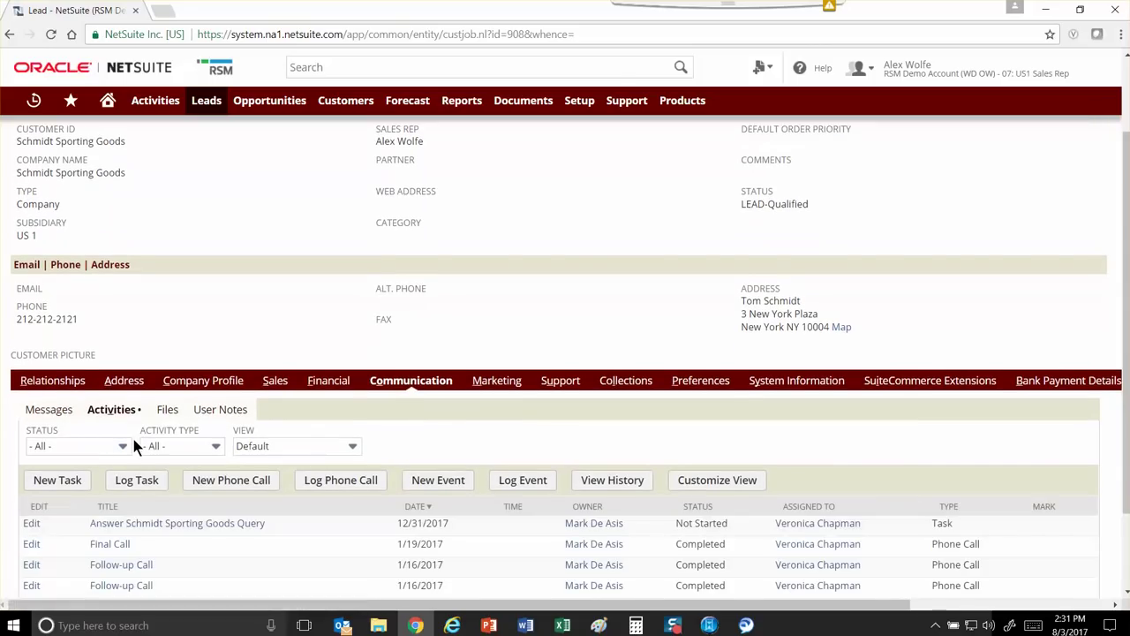
Review the activities logged for the Schmidt Sporting Goods lead and show its attached files.
{"action": "scroll", "coordinate": [133, 439], "scroll_direction": "down", "scroll_amount": 2}
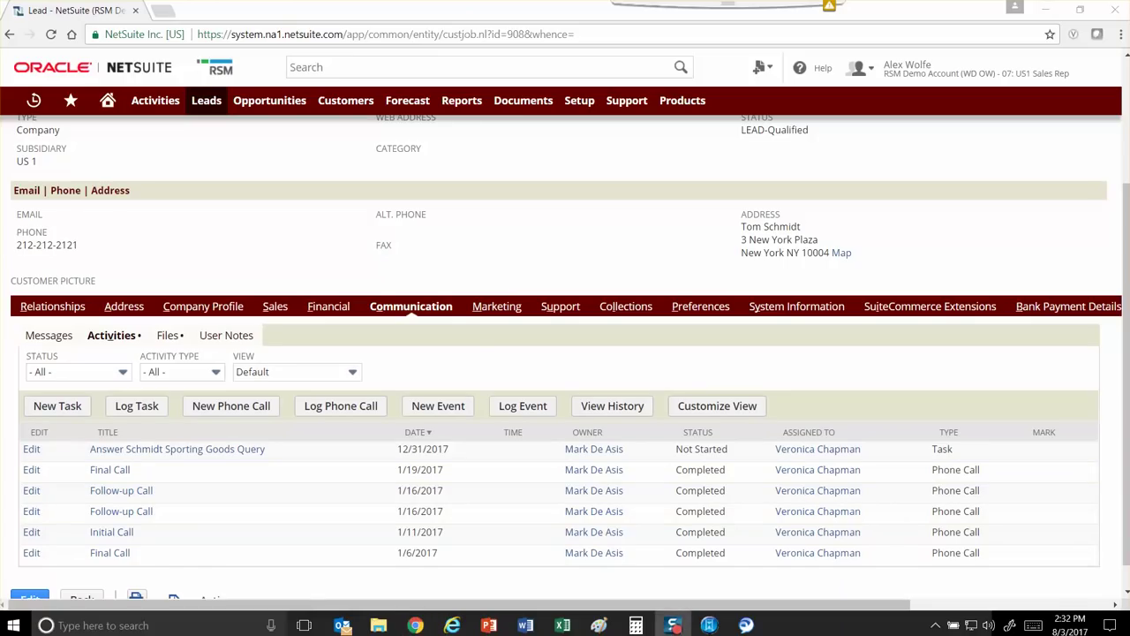
{"action": "left_click", "coordinate": [168, 335]}
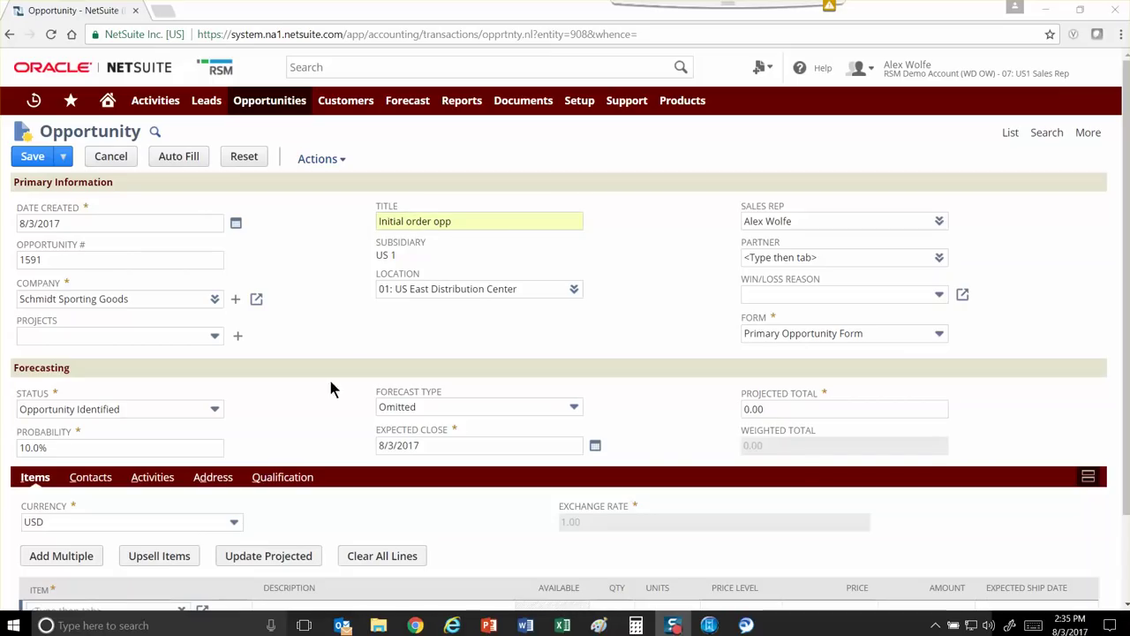
Set the new opportunity's status to In Discussion and its forecast type to Upside.
{"action": "left_click", "coordinate": [215, 411]}
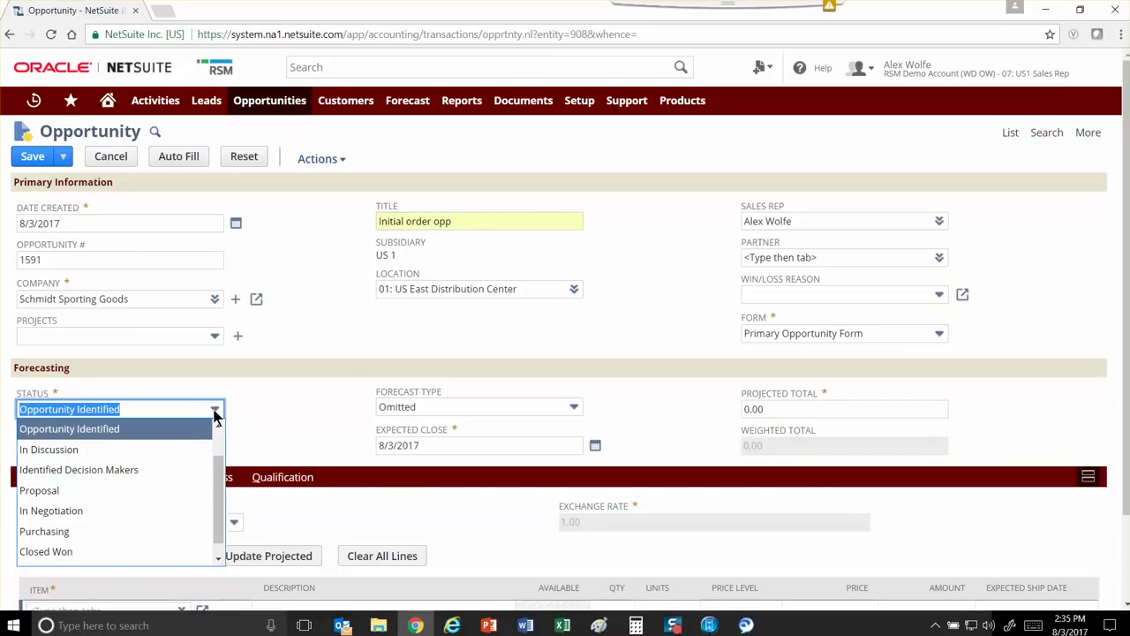
{"action": "mouse_move", "coordinate": [218, 465]}
{"action": "left_mouse_down"}
{"action": "mouse_move", "coordinate": [221, 474]}
{"action": "mouse_move", "coordinate": [223, 448]}
{"action": "left_mouse_up"}
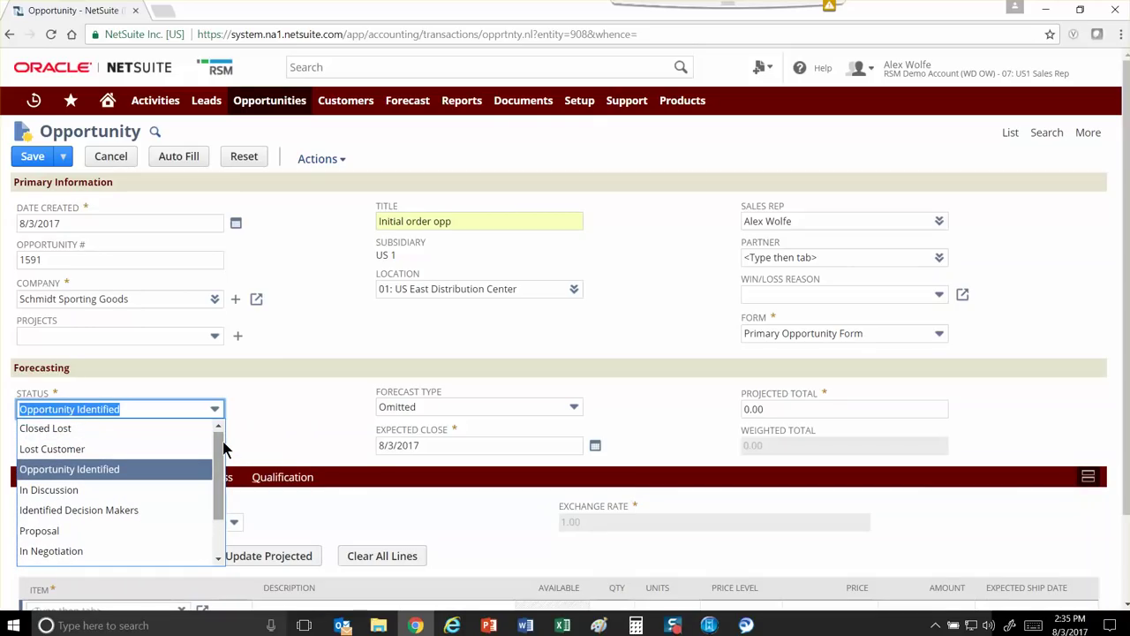
{"action": "left_click_drag", "start_coordinate": [216, 441], "coordinate": [217, 447]}
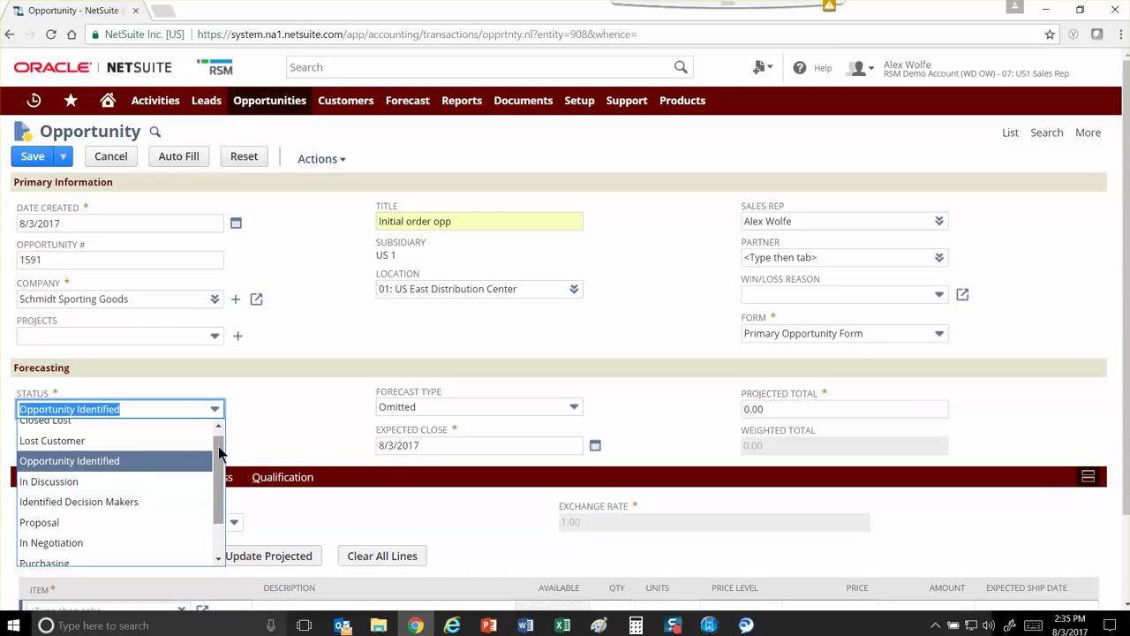
{"action": "left_click", "coordinate": [144, 482]}
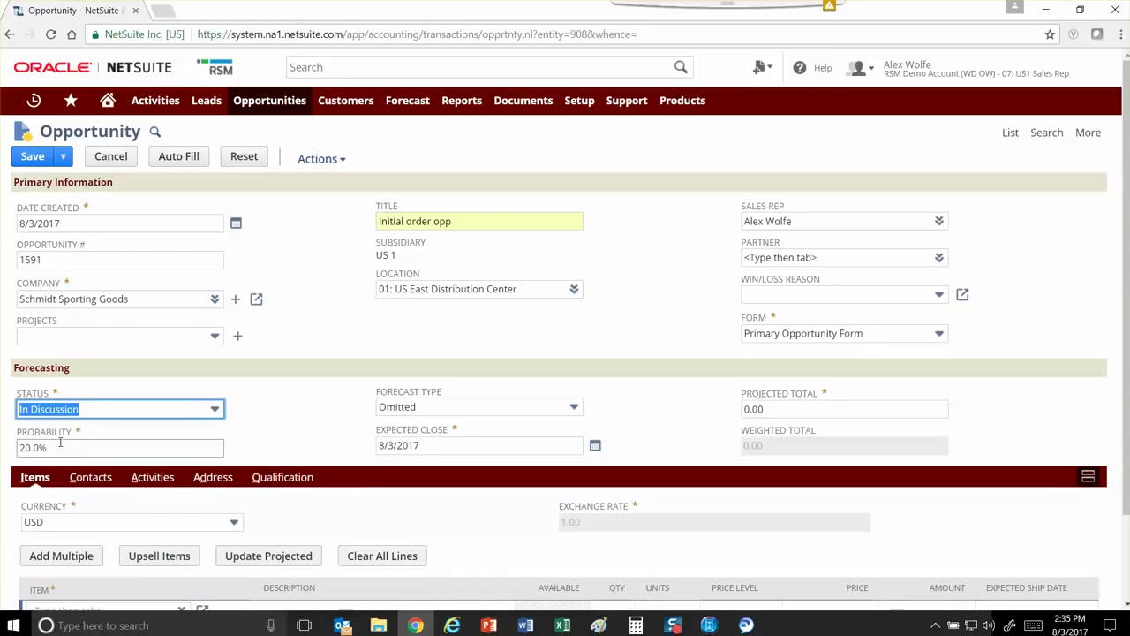
{"action": "left_click", "coordinate": [463, 407]}
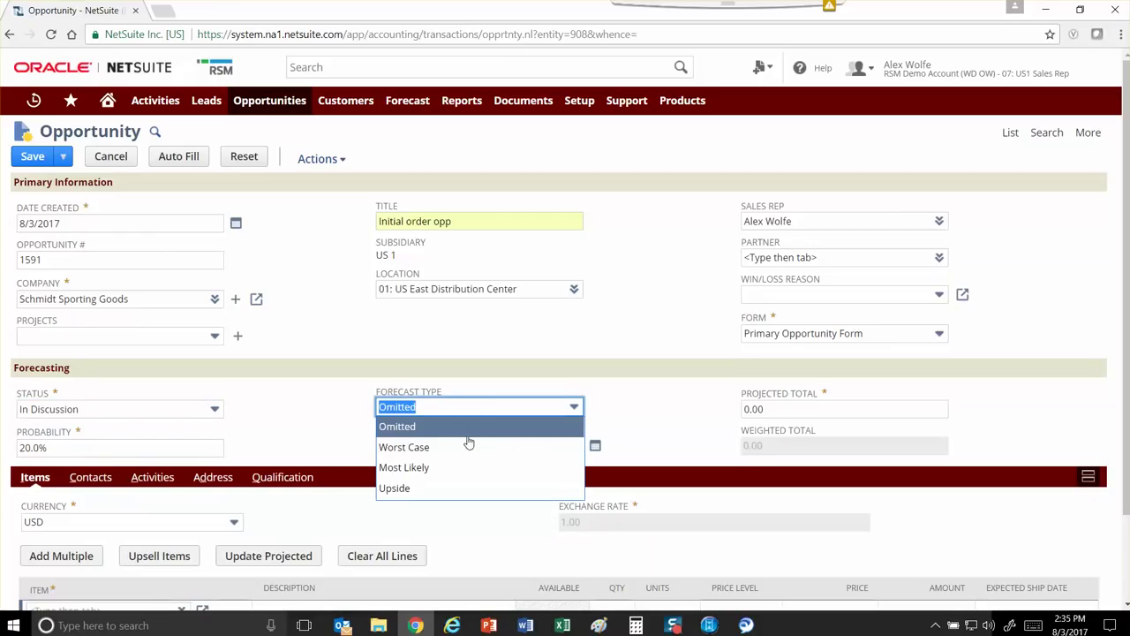
{"action": "left_click", "coordinate": [404, 490]}
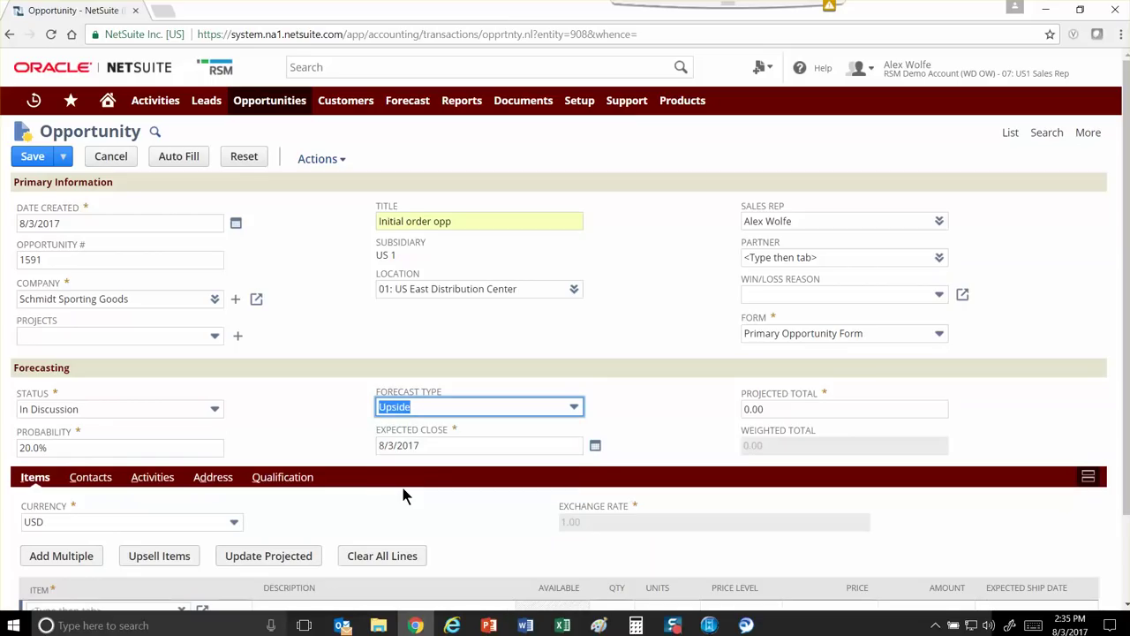
Set the opportunity's expected close date to 11/3/2017 and projected total to 30,000, and save it.
{"action": "left_click", "coordinate": [399, 444]}
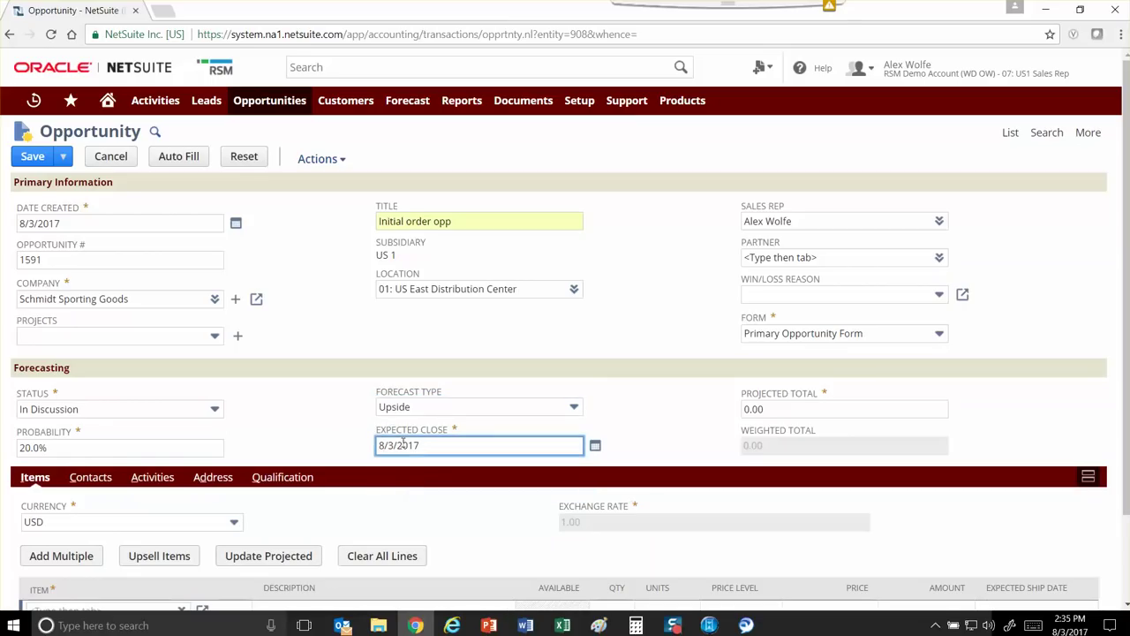
{"action": "key", "text": "Home"}
{"action": "key", "text": "Delete"}
{"action": "type", "text": "11"}
{"action": "key", "text": "Tab"}
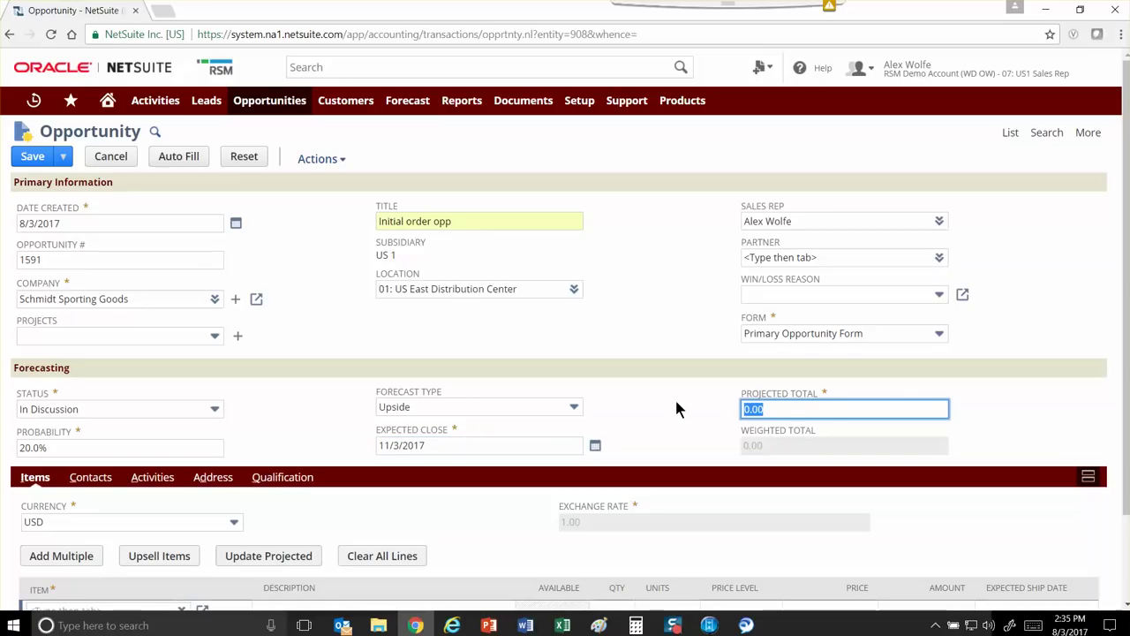
{"action": "type", "text": "30000"}
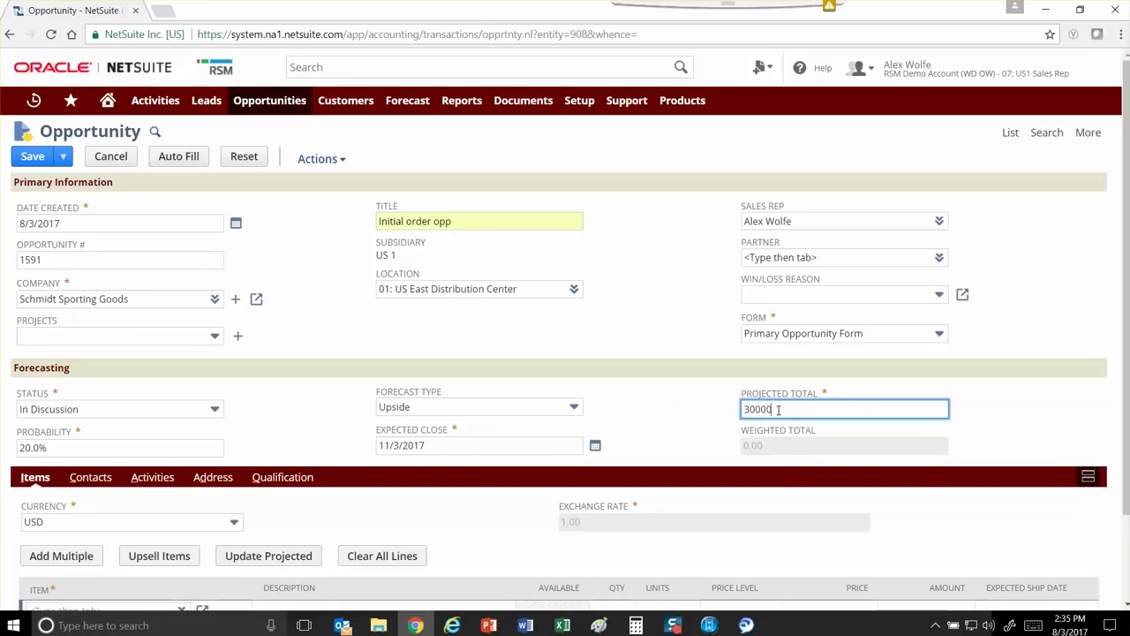
{"action": "key", "text": "Tab"}
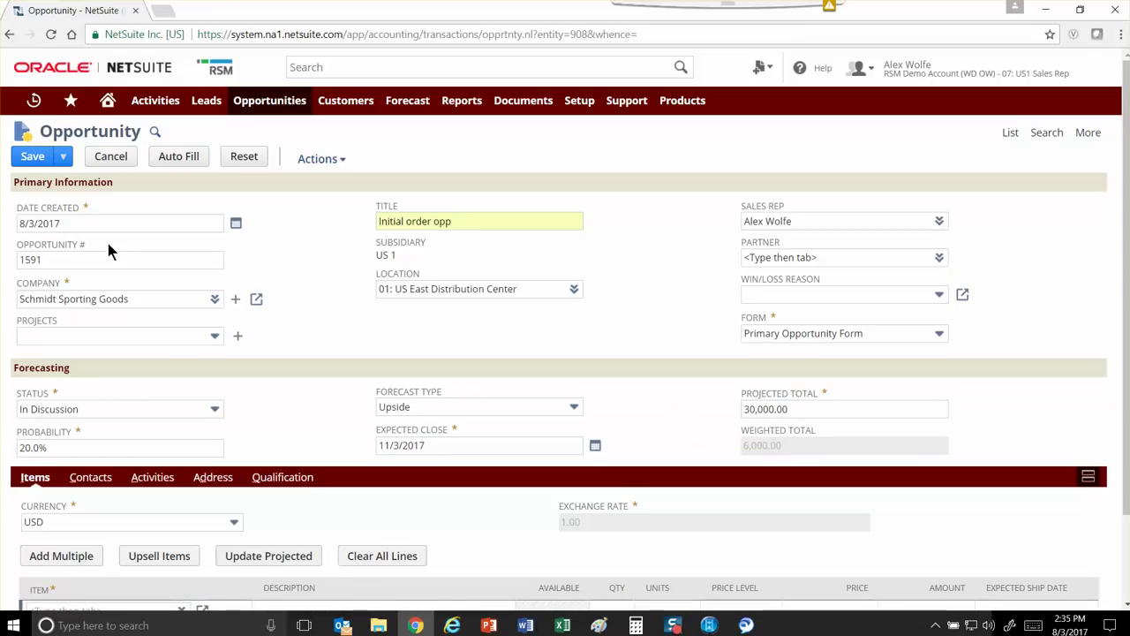
{"action": "left_click", "coordinate": [35, 156]}
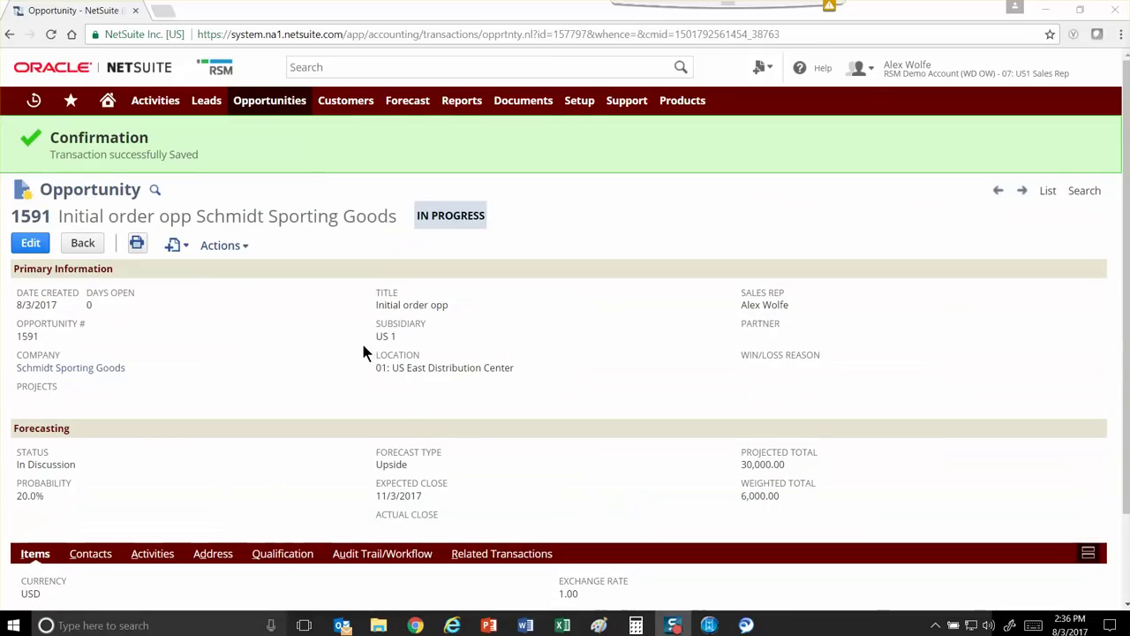
Open the Schmidt Sporting Goods company record from the saved opportunity and check its customer stage.
{"action": "left_click", "coordinate": [69, 371]}
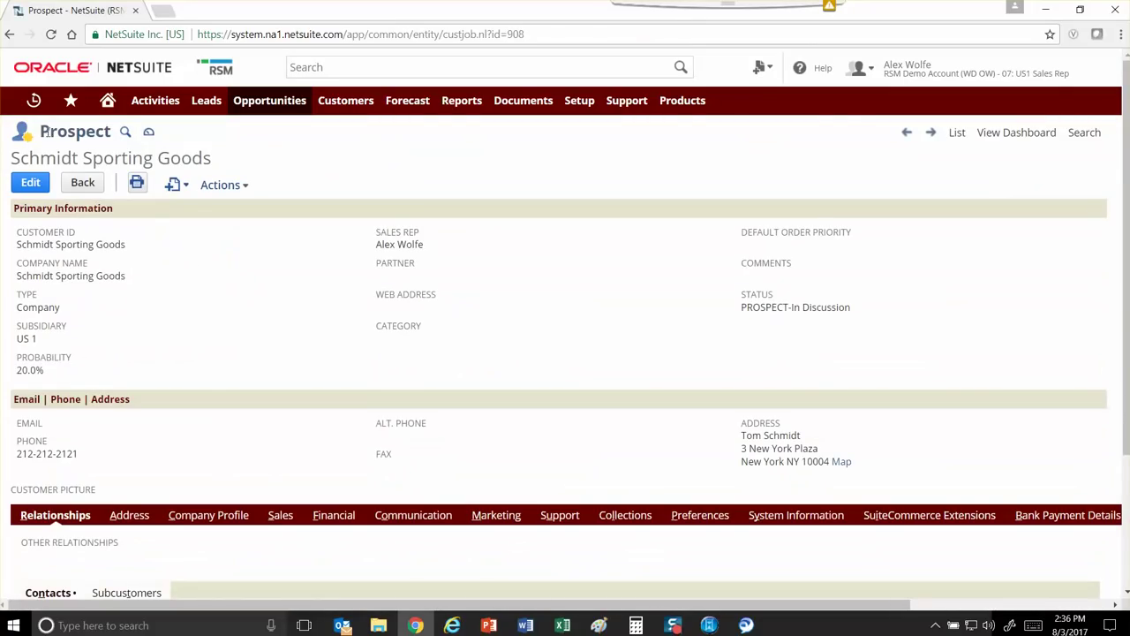
{"action": "left_click_drag", "start_coordinate": [43, 131], "coordinate": [111, 132]}
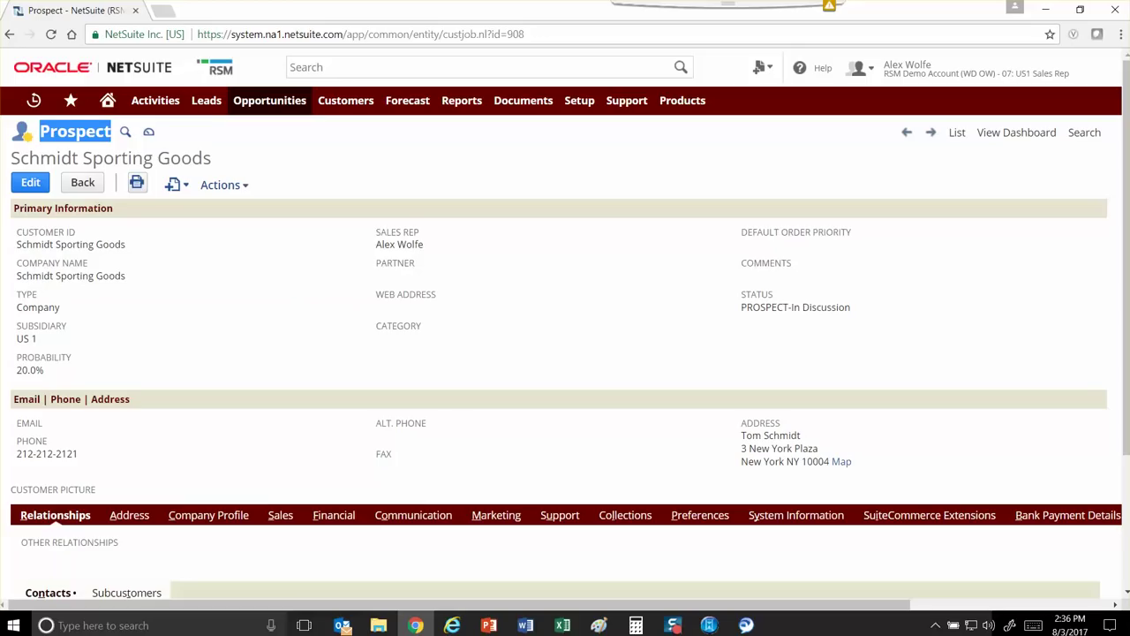
Run the Pipeline Review report and drill into the logged-in sales rep's In Discussion projected total.
{"action": "mouse_move", "coordinate": [71, 103]}
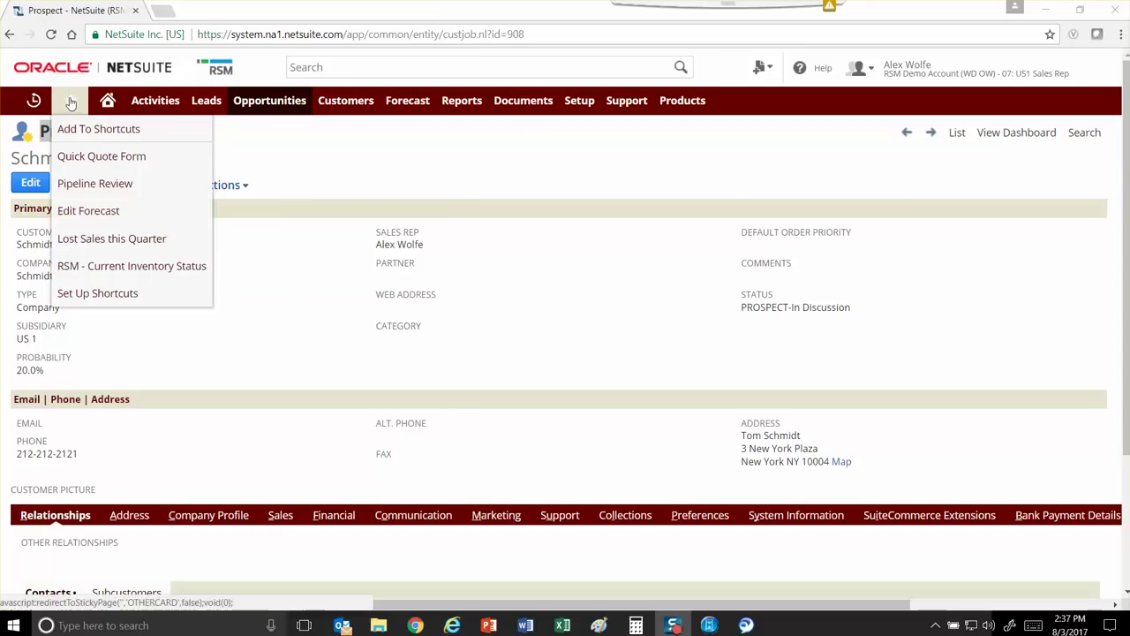
{"action": "left_click", "coordinate": [93, 185]}
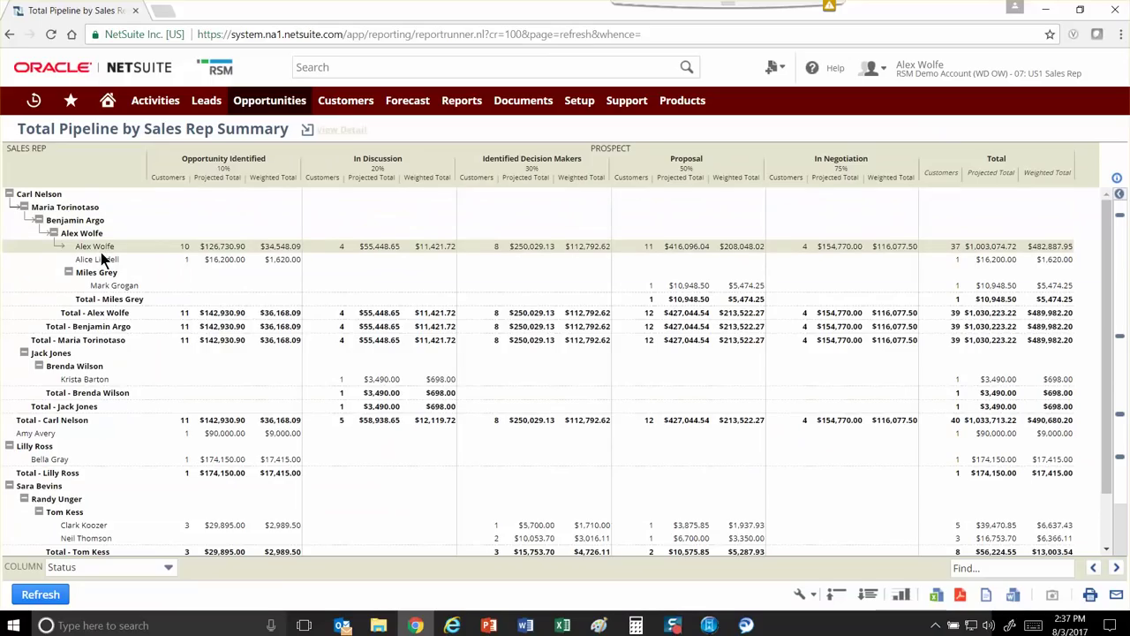
{"action": "left_click", "coordinate": [369, 249]}
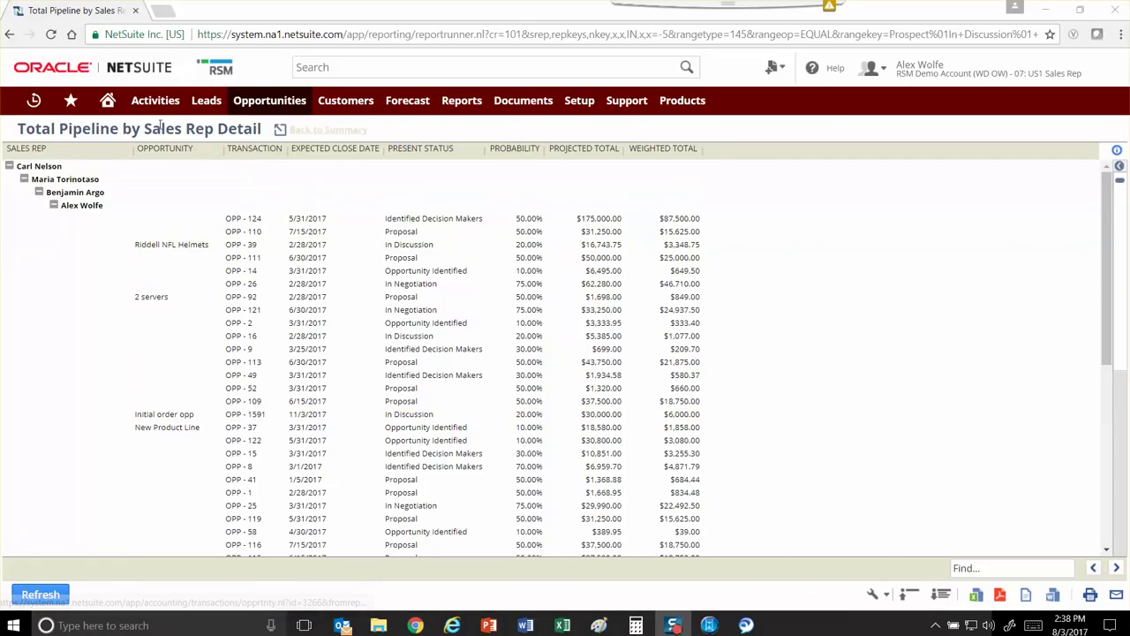
Open the sales rep's forecast for editing and examine its opportunities and quotes.
{"action": "mouse_move", "coordinate": [76, 104]}
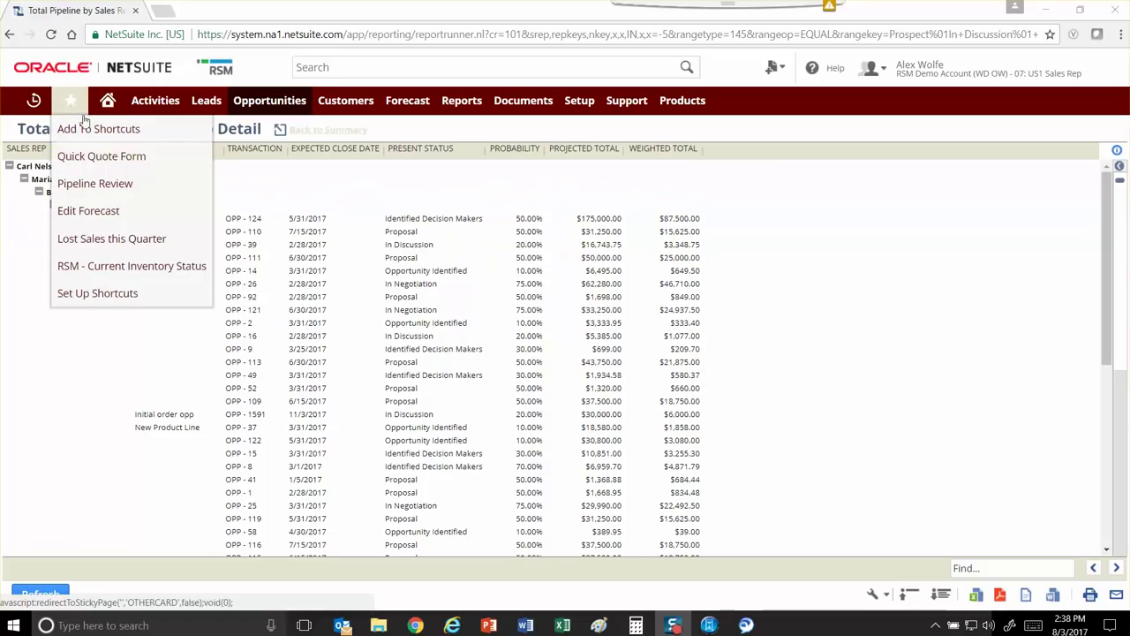
{"action": "left_click", "coordinate": [90, 213]}
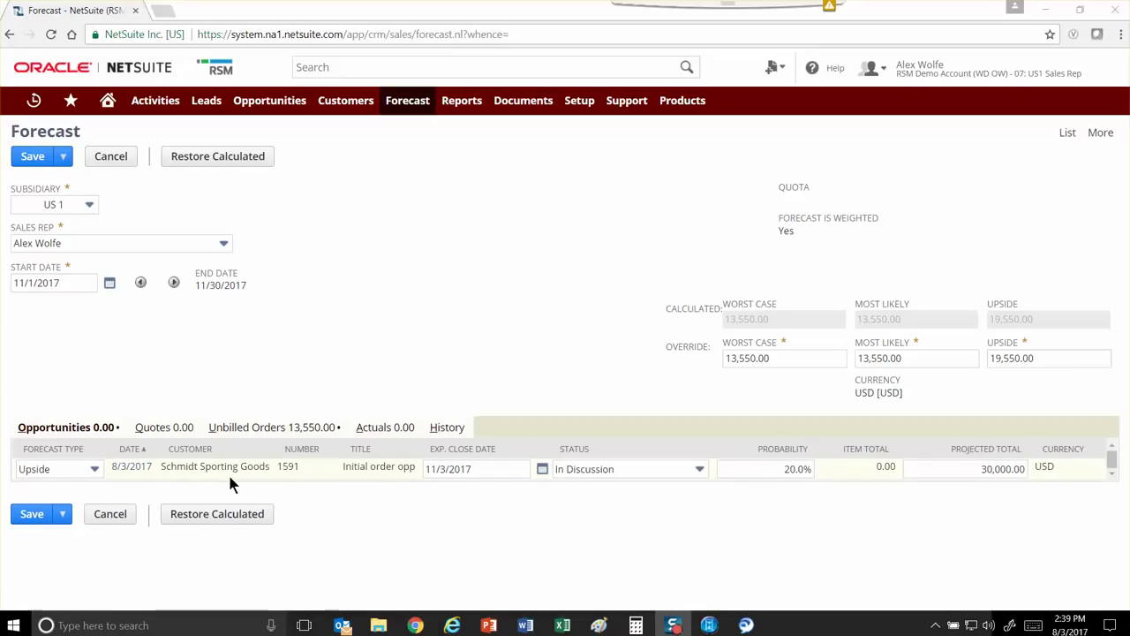
{"action": "left_click", "coordinate": [160, 429]}
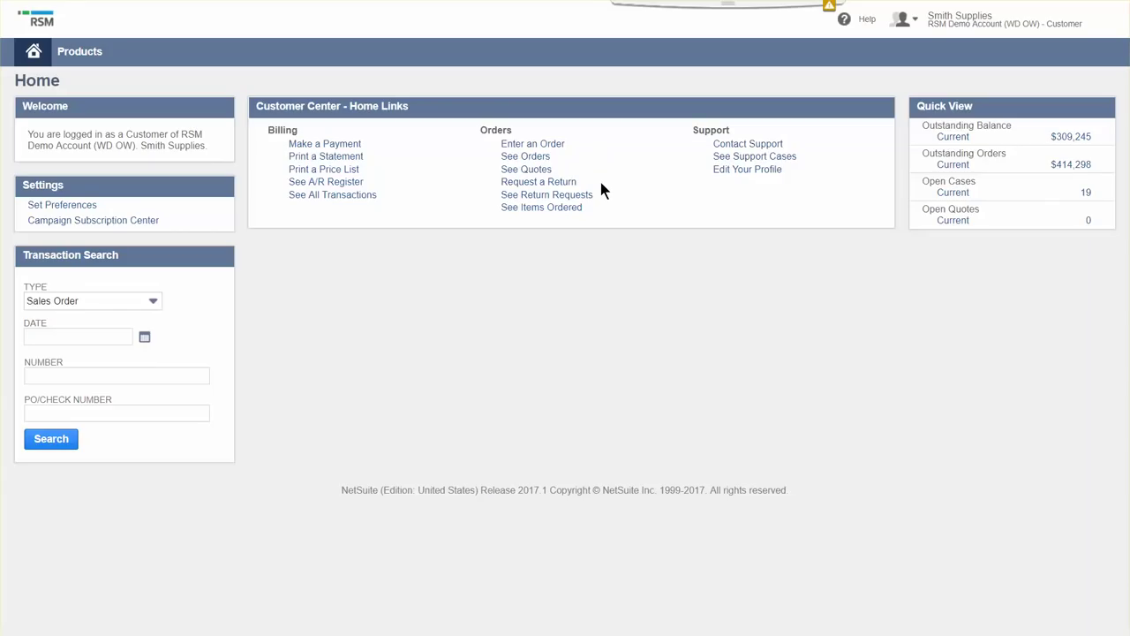
In the customer center, view the blank support case form and the list of existing support cases, returning home after each.
{"action": "left_click", "coordinate": [764, 150]}
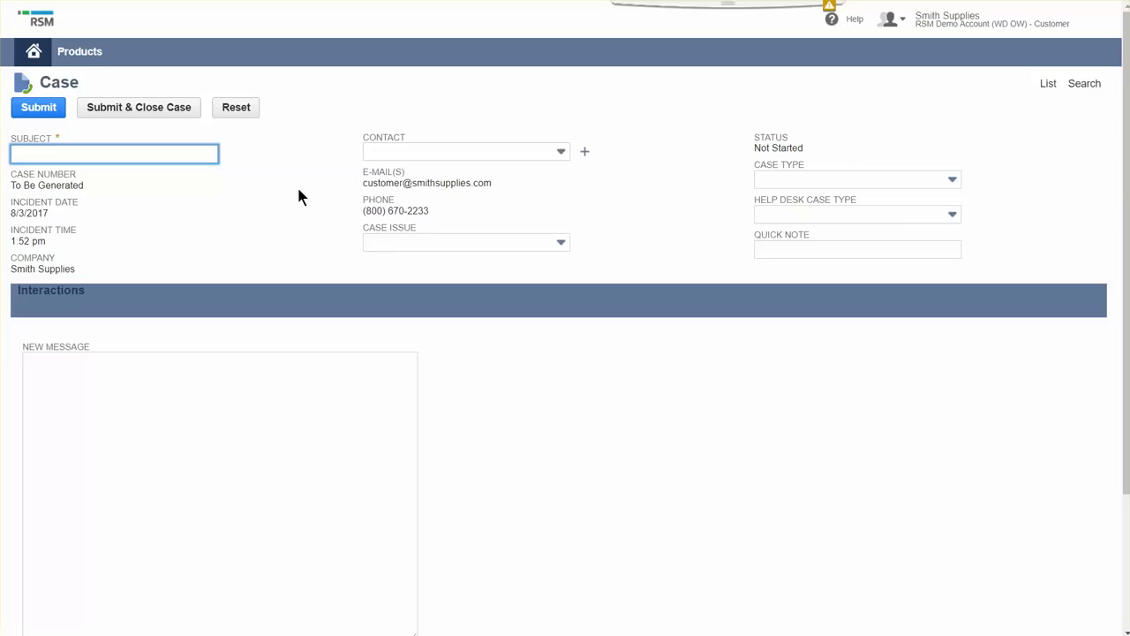
{"action": "left_click", "coordinate": [35, 58]}
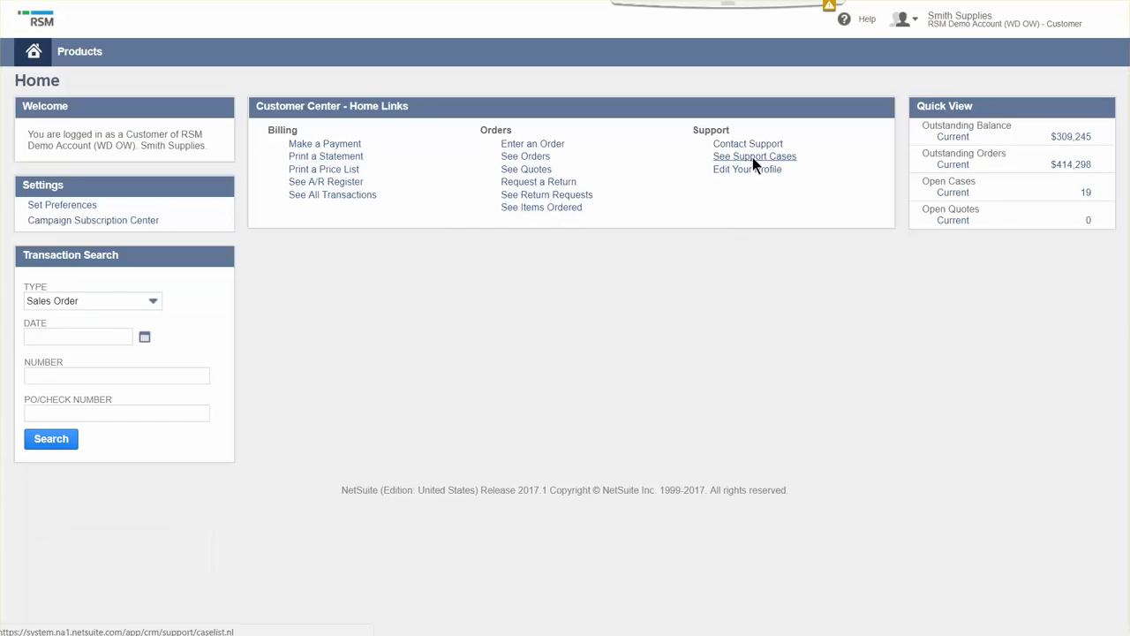
{"action": "left_click", "coordinate": [752, 157]}
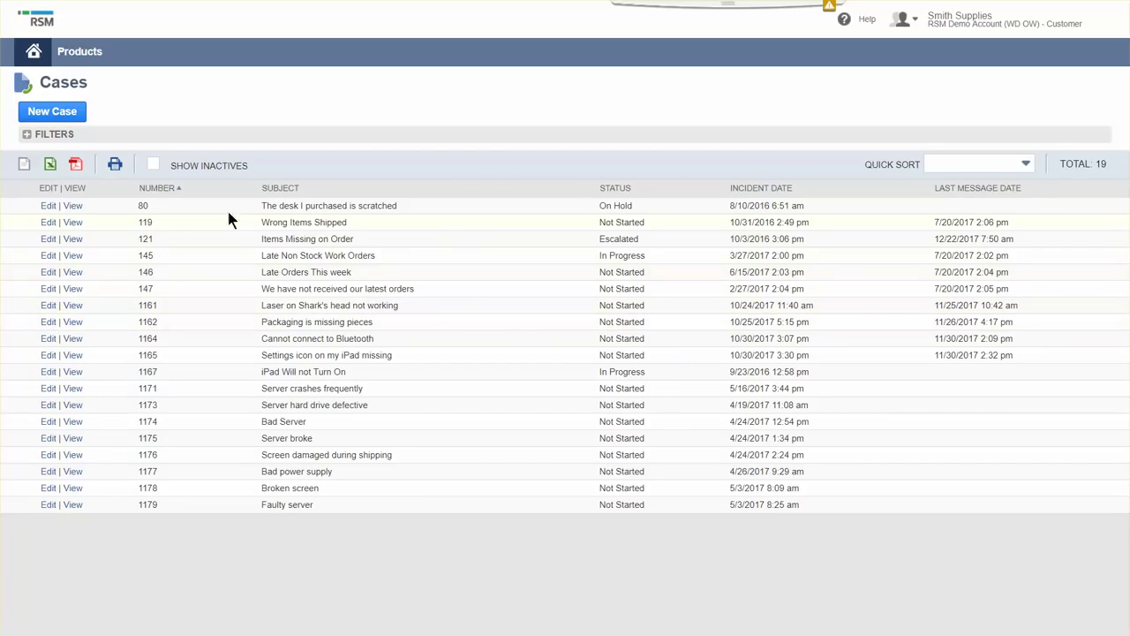
{"action": "left_click", "coordinate": [33, 57]}
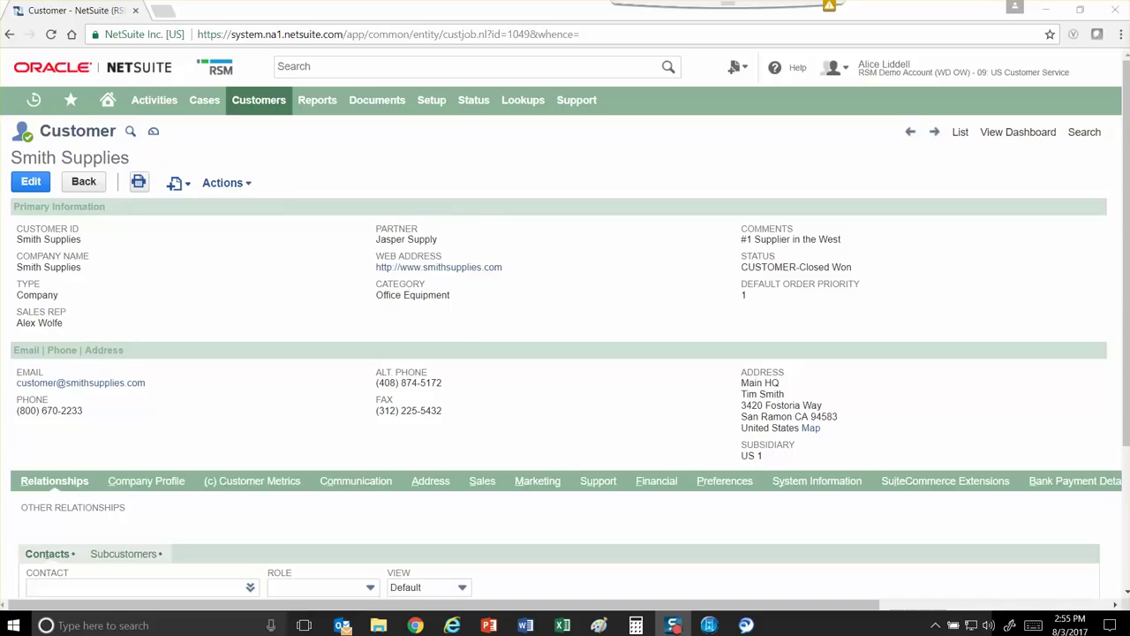
Examine the messages, activities and attached files in the Smith Supplies customer record's communication details.
{"action": "left_click", "coordinate": [354, 482]}
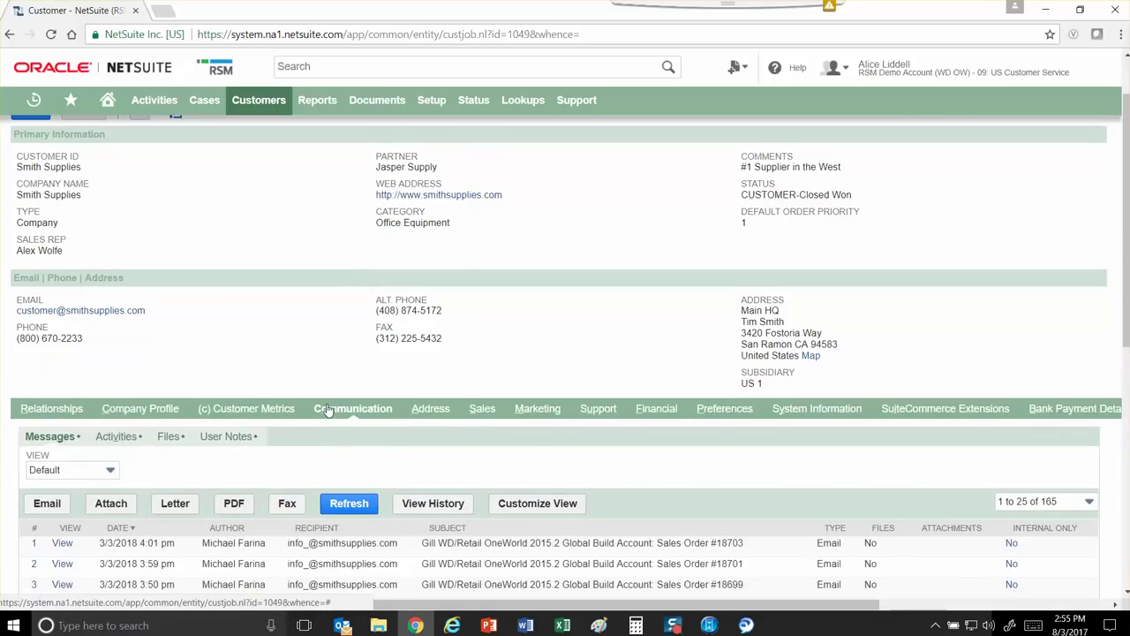
{"action": "scroll", "coordinate": [328, 408], "scroll_direction": "down", "scroll_amount": 3}
{"action": "scroll", "coordinate": [322, 472], "scroll_direction": "down", "scroll_amount": 1}
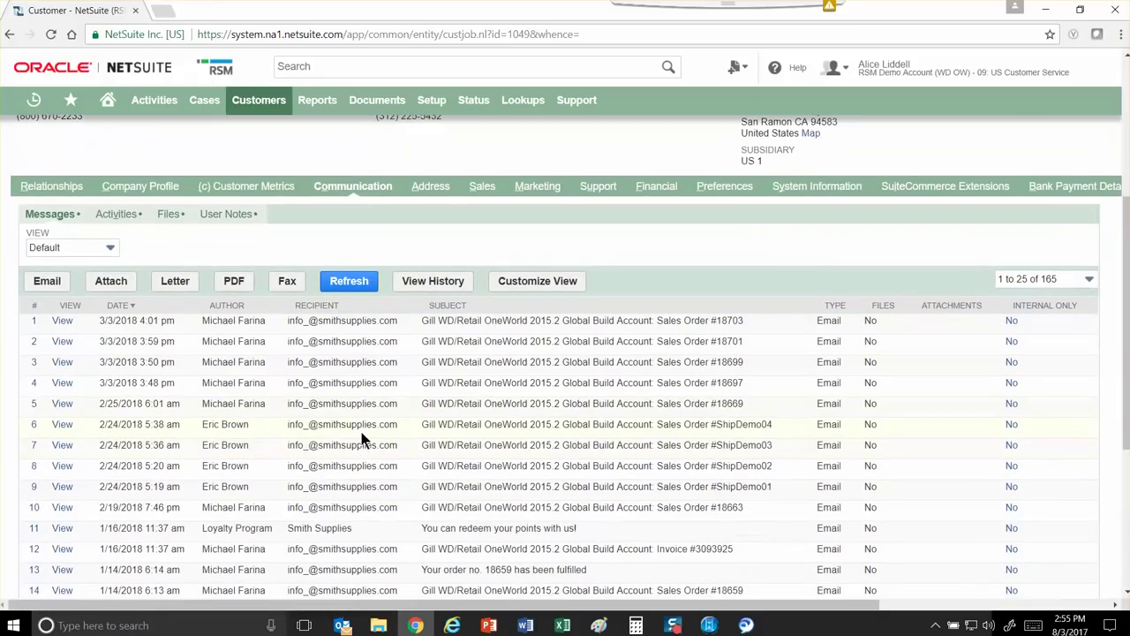
{"action": "scroll", "coordinate": [412, 492], "scroll_direction": "up", "scroll_amount": 2}
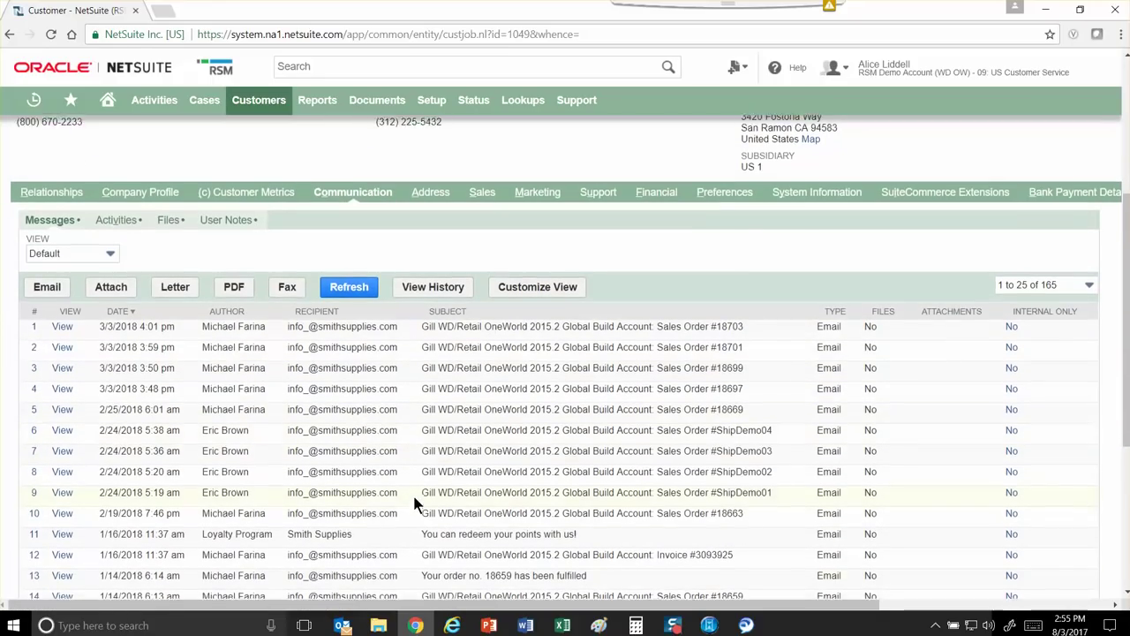
{"action": "left_click", "coordinate": [124, 362]}
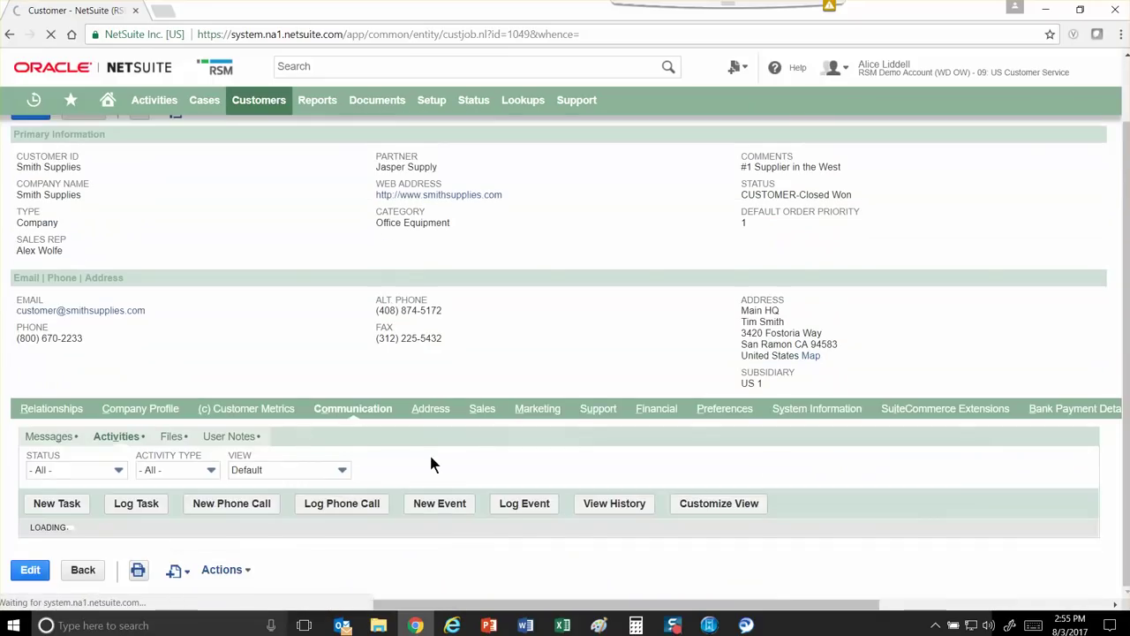
{"action": "scroll", "coordinate": [506, 482], "scroll_direction": "down", "scroll_amount": 1}
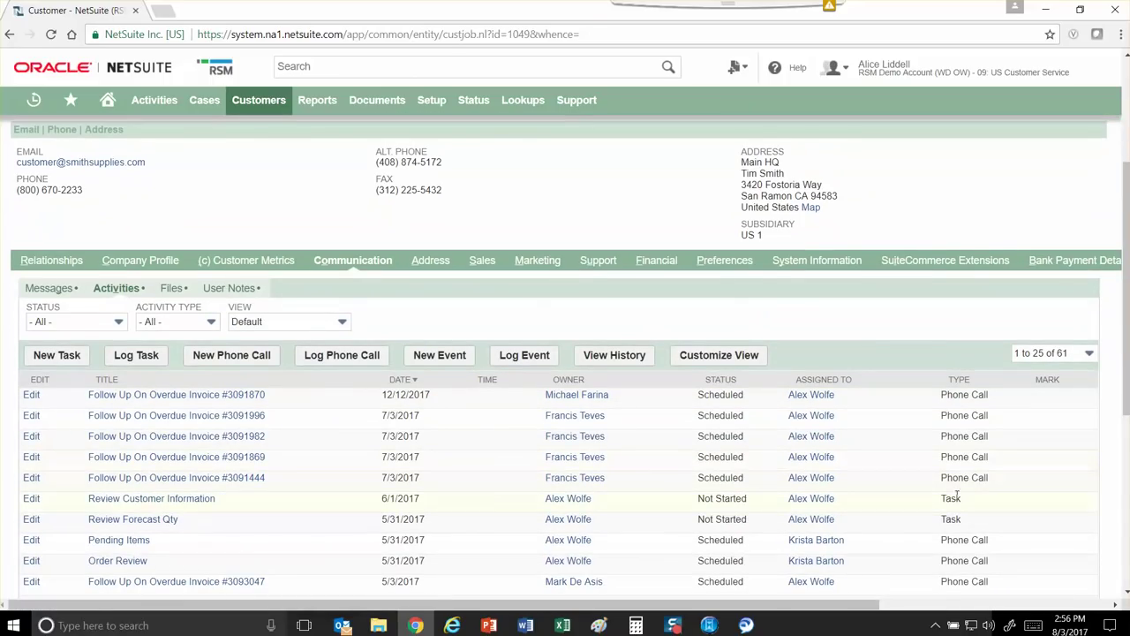
{"action": "left_click", "coordinate": [172, 288]}
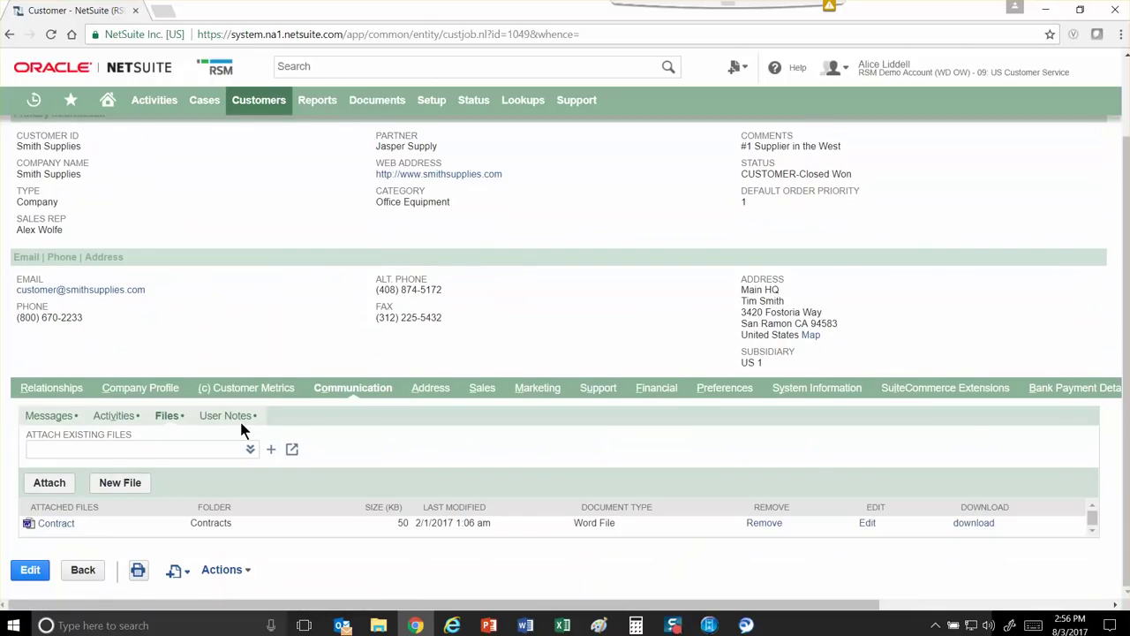
Review the sales transactions listed on the Smith Supplies customer record.
{"action": "left_click", "coordinate": [482, 390]}
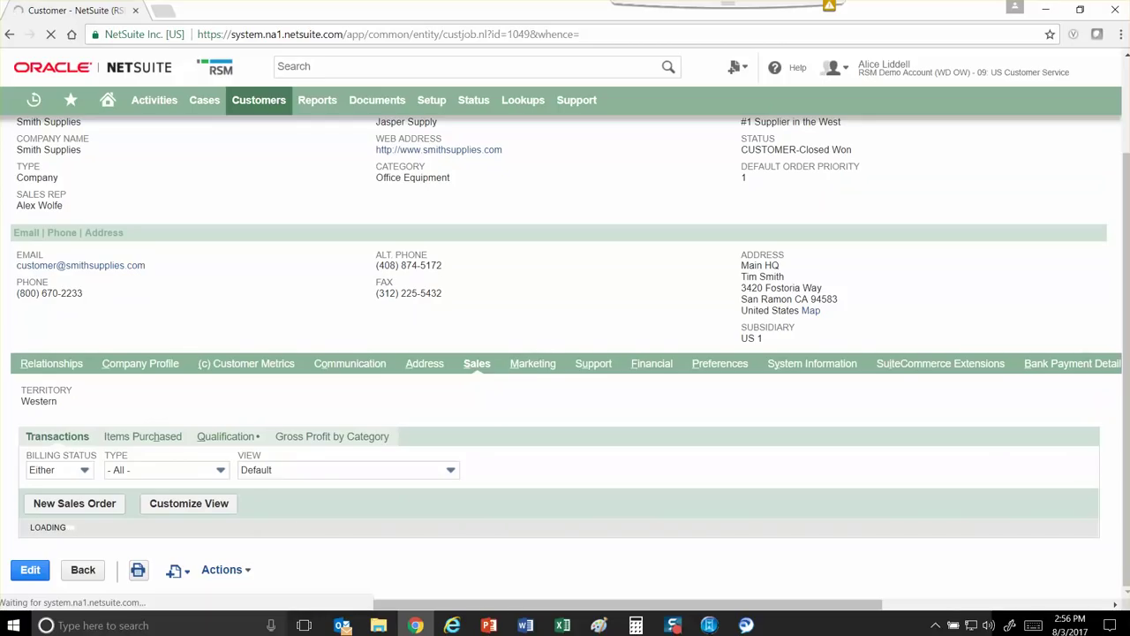
{"action": "scroll", "coordinate": [318, 392], "scroll_direction": "down", "scroll_amount": 2}
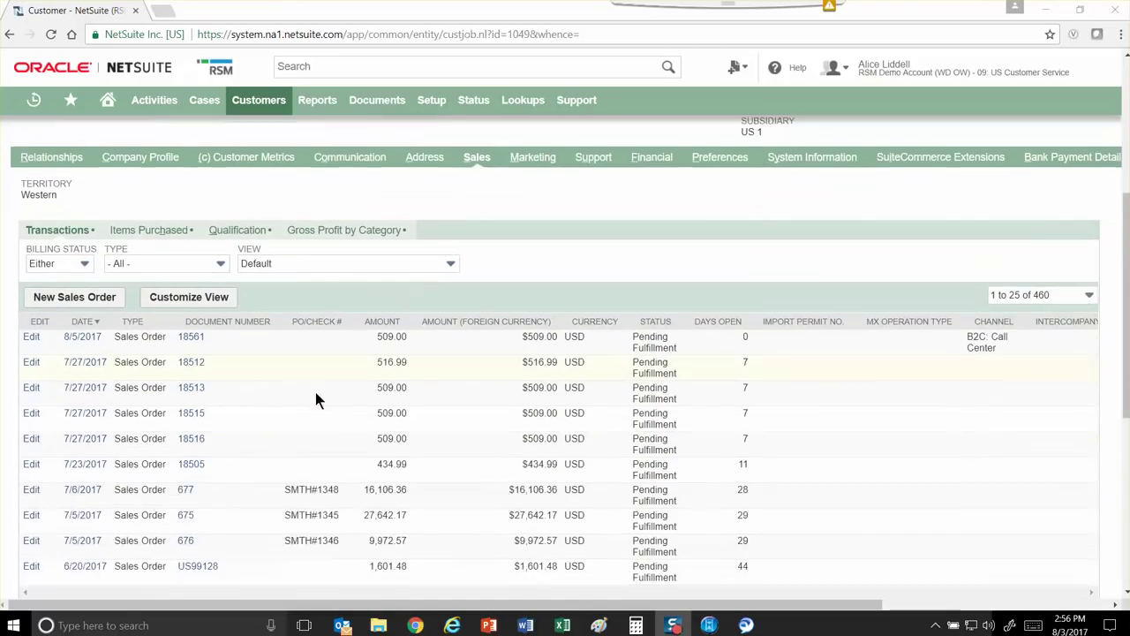
{"action": "scroll", "coordinate": [310, 397], "scroll_direction": "down", "scroll_amount": 3}
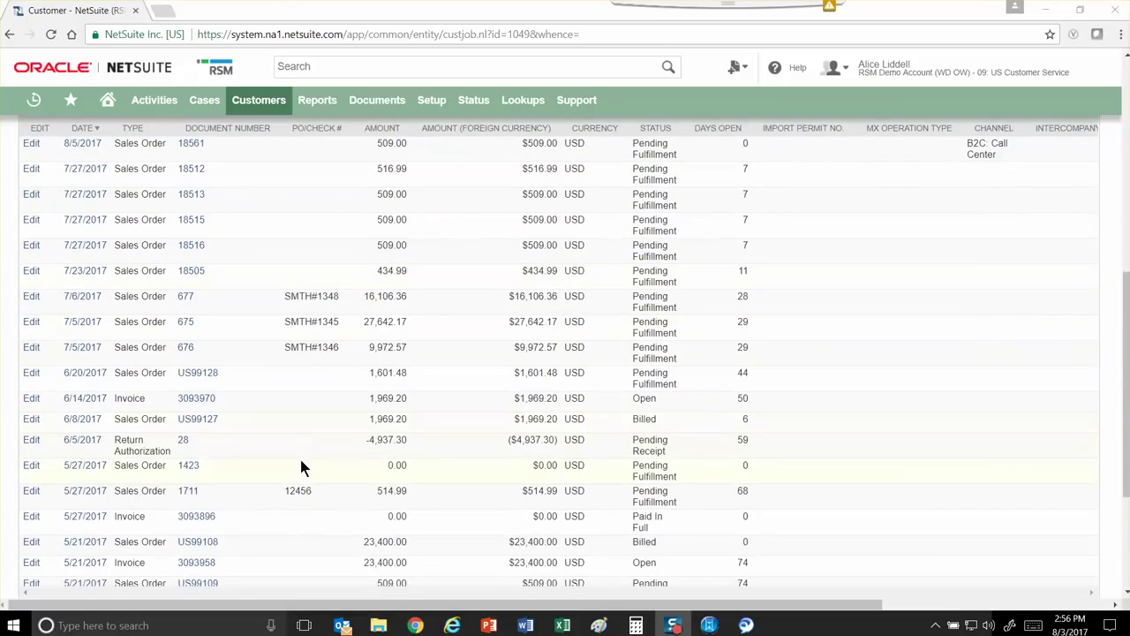
{"action": "scroll", "coordinate": [300, 468], "scroll_direction": "down", "scroll_amount": 2}
{"action": "scroll", "coordinate": [300, 468], "scroll_direction": "up", "scroll_amount": 4}
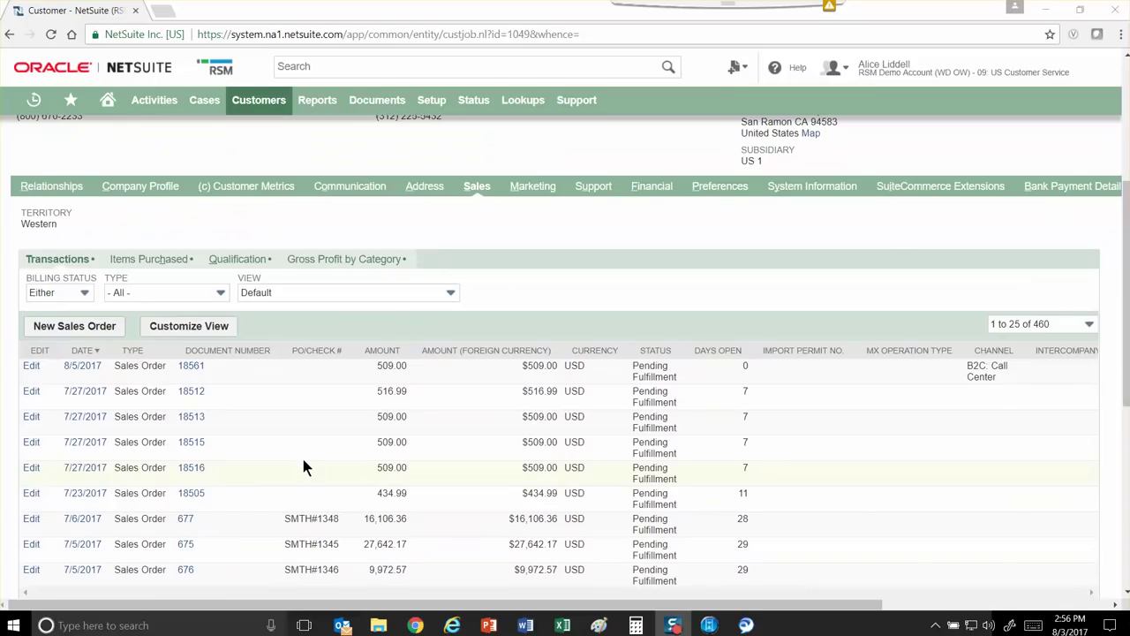
Show the items Smith Supplies purchased, sort them by descending quantity, and open the customer's financial details.
{"action": "left_click", "coordinate": [160, 261]}
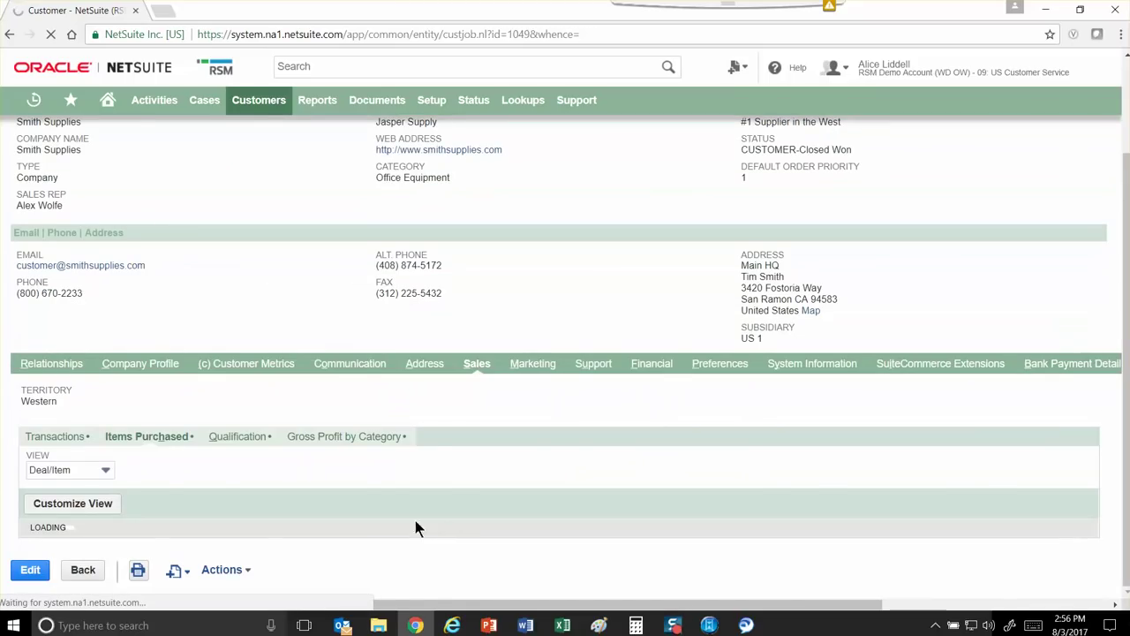
{"action": "scroll", "coordinate": [541, 450], "scroll_direction": "down", "scroll_amount": 3}
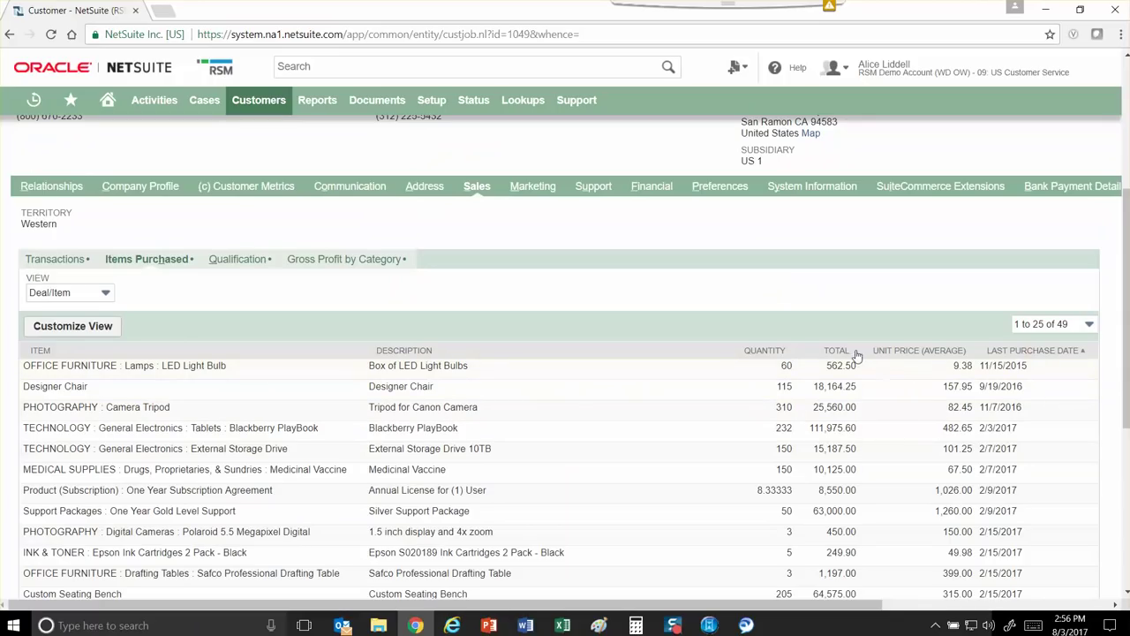
{"action": "left_click", "coordinate": [774, 355]}
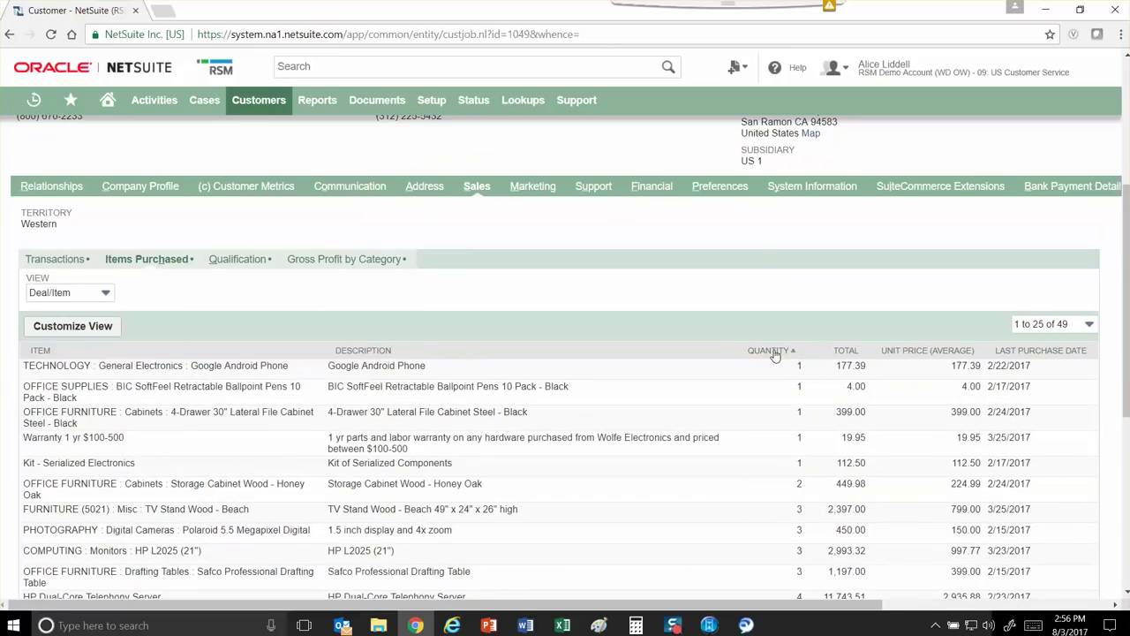
{"action": "left_click", "coordinate": [772, 350]}
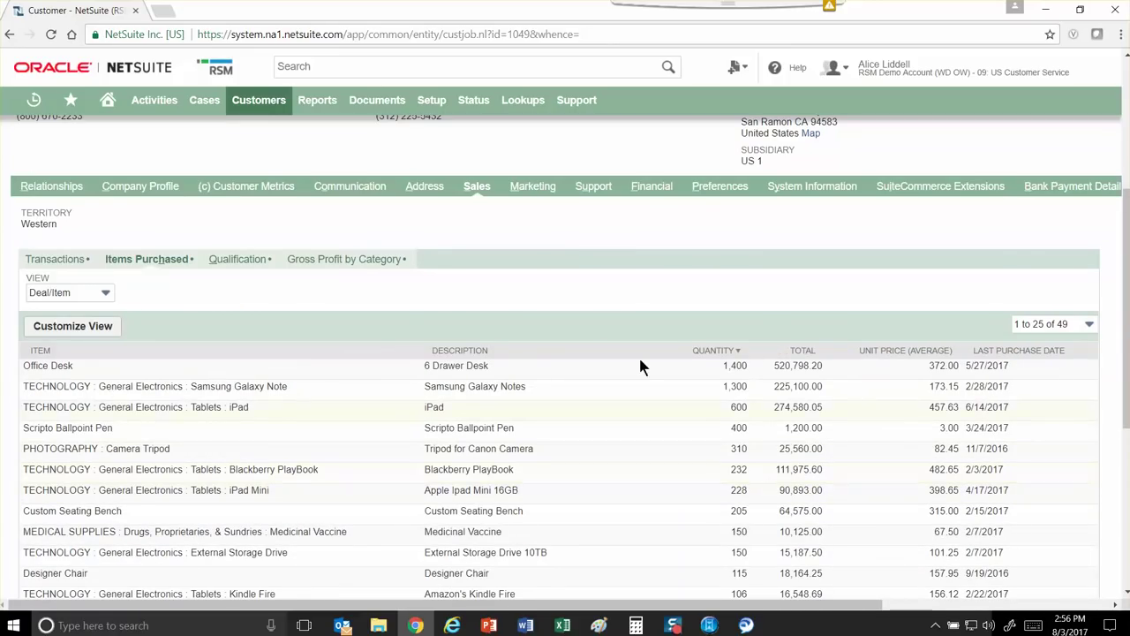
{"action": "left_click", "coordinate": [663, 193]}
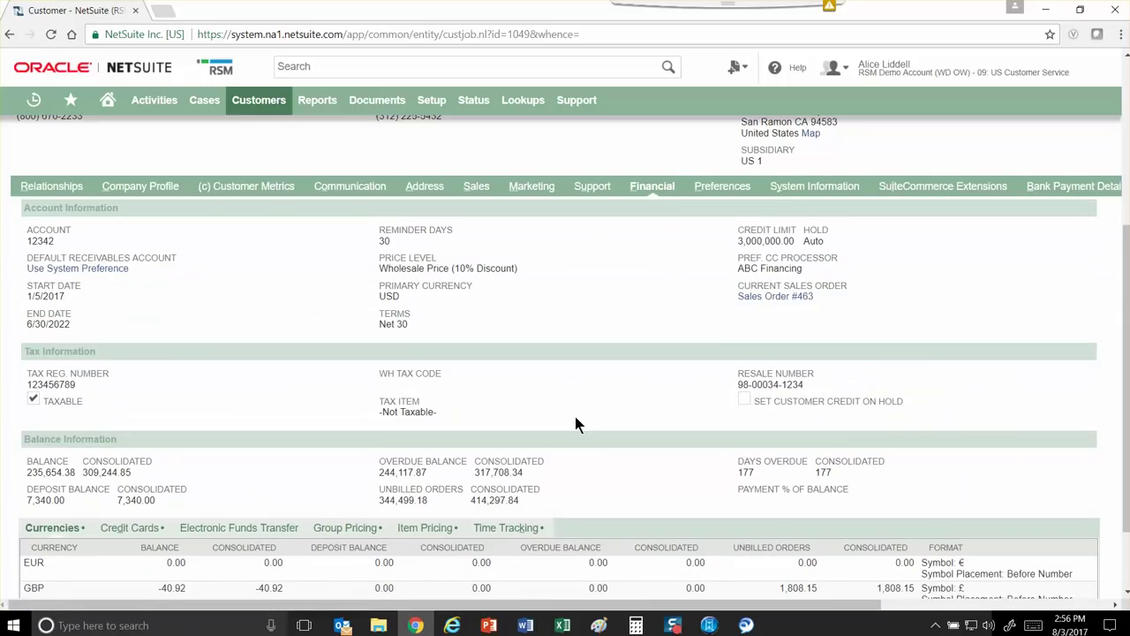